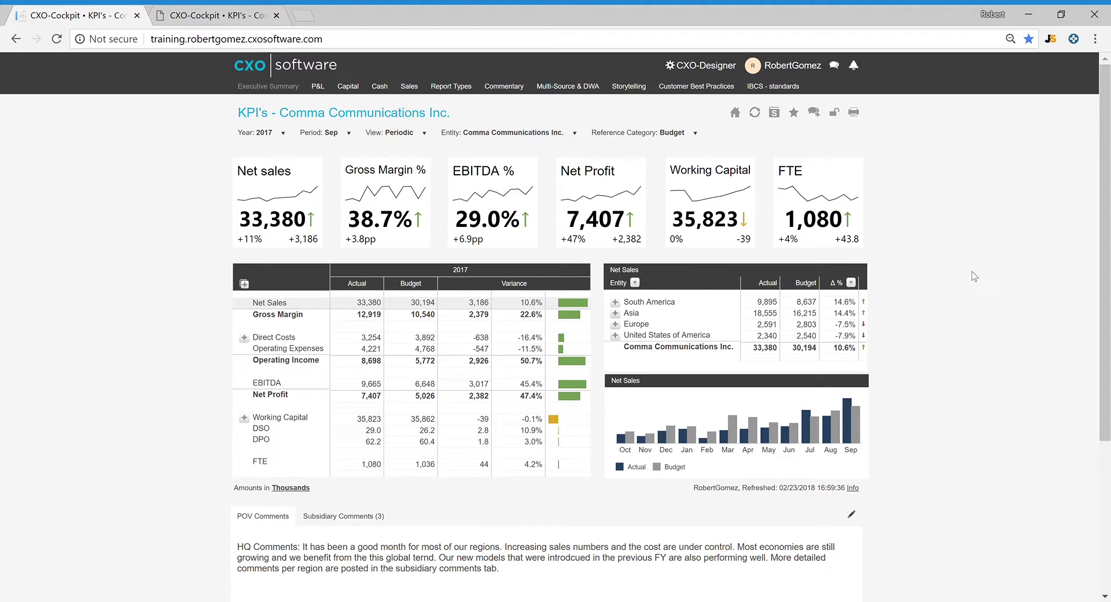
# Open the Profit and Loss report and look through its single-page print options
pyautogui.click(318, 88)
pyautogui.click(299, 144)
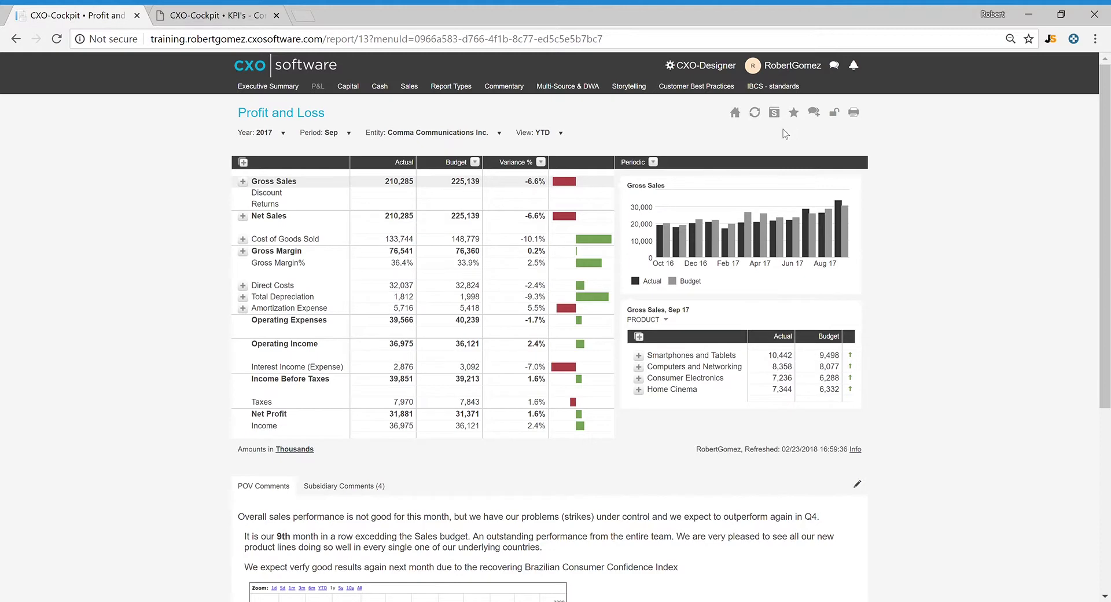
pyautogui.click(854, 114)
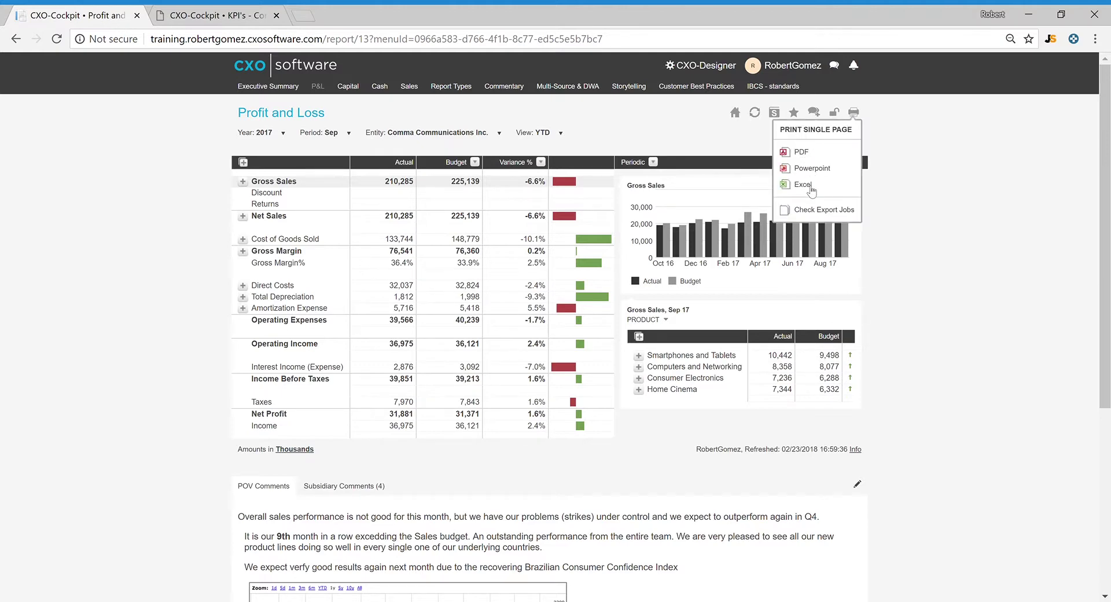
pyautogui.click(900, 136)
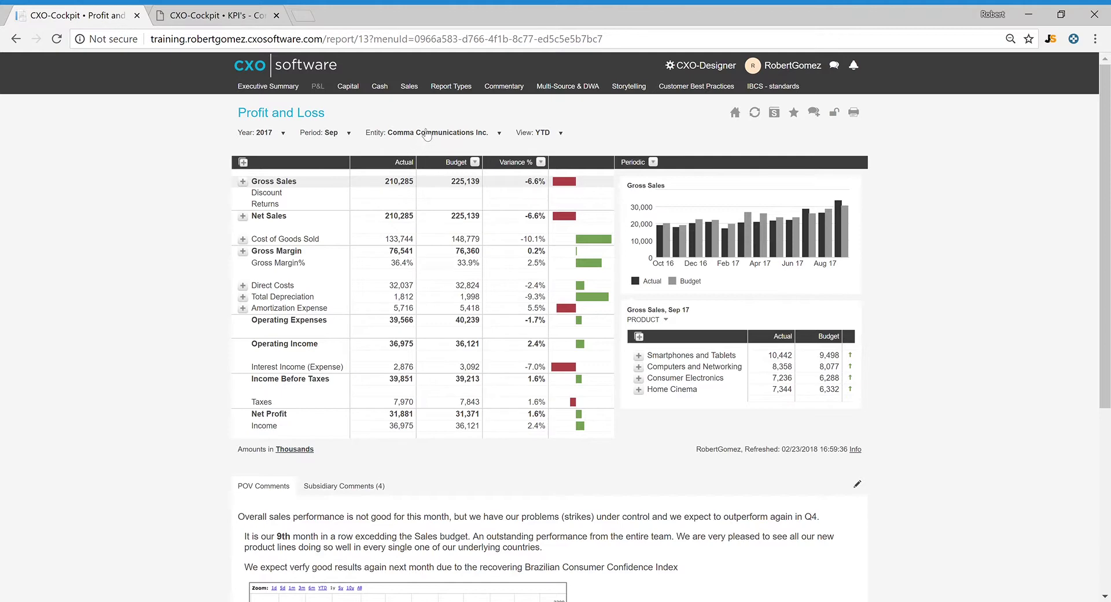
# Add the Profit and Loss page to a new storyboard named Test Storyboard, with PDF scaling that fits both width and height
pyautogui.click(796, 113)
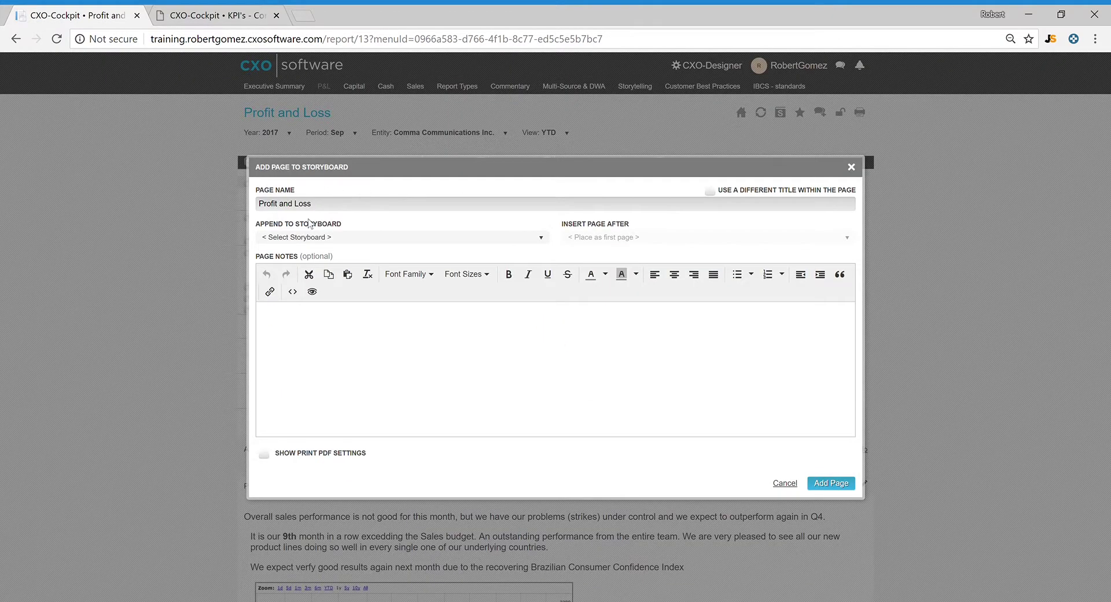
pyautogui.click(349, 238)
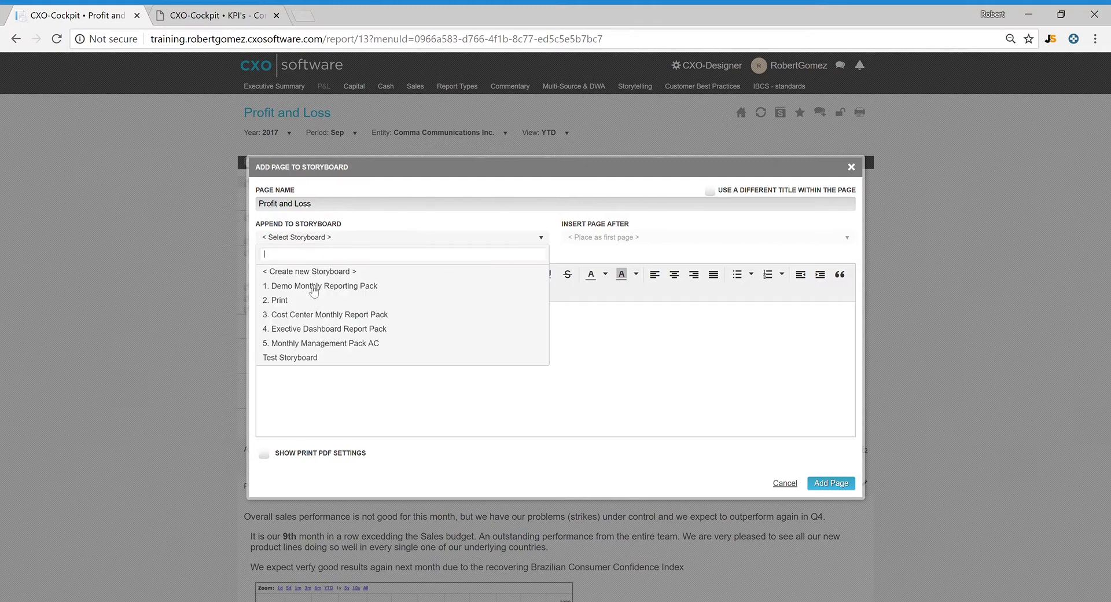
pyautogui.click(315, 275)
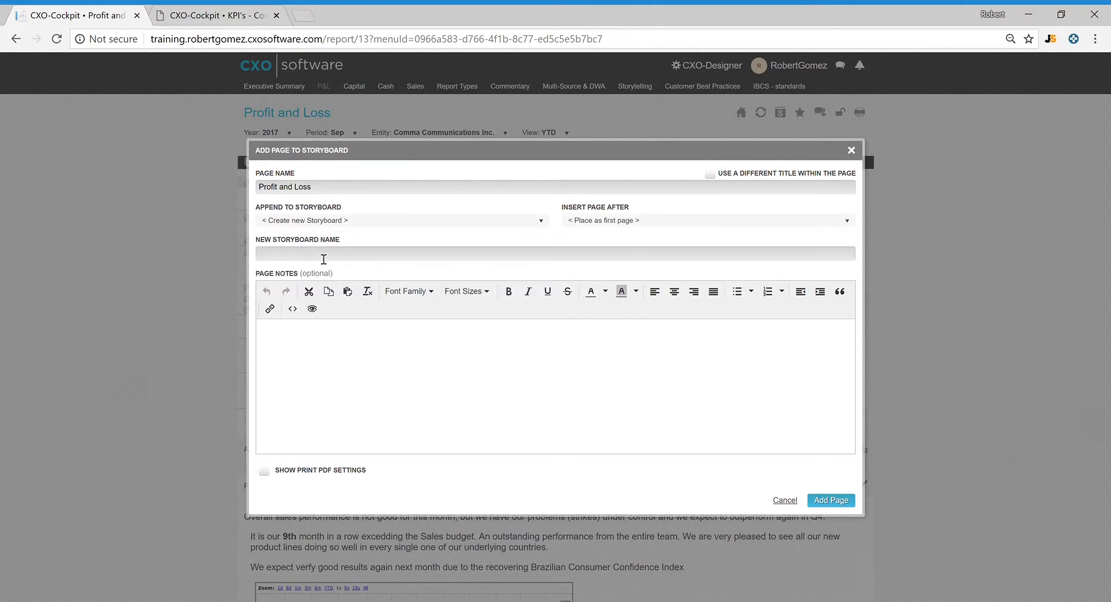
pyautogui.write('Test Storyboard')
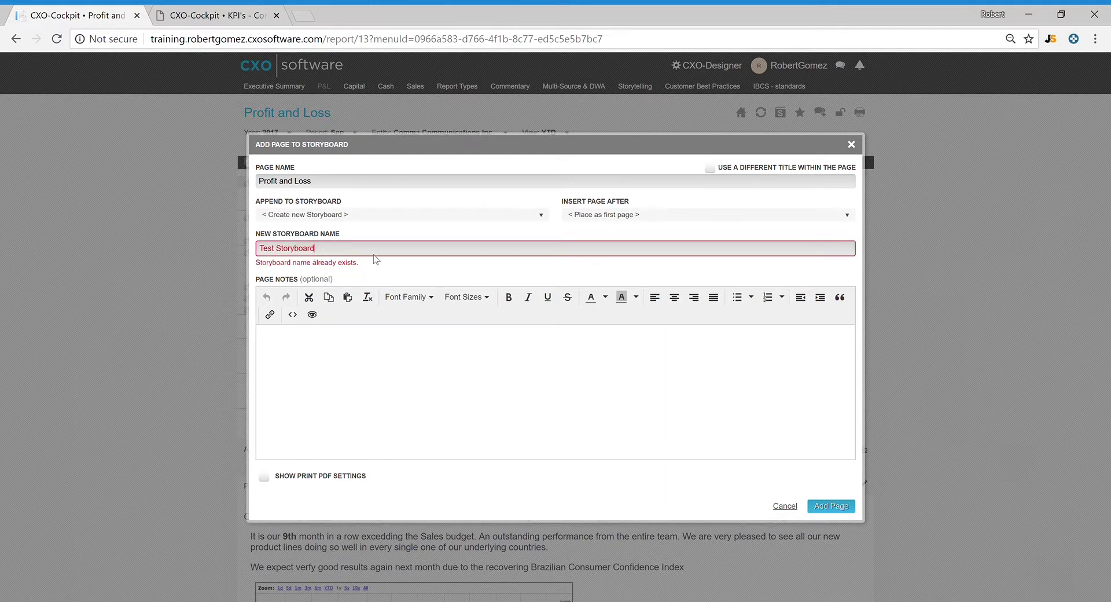
pyautogui.click(342, 342)
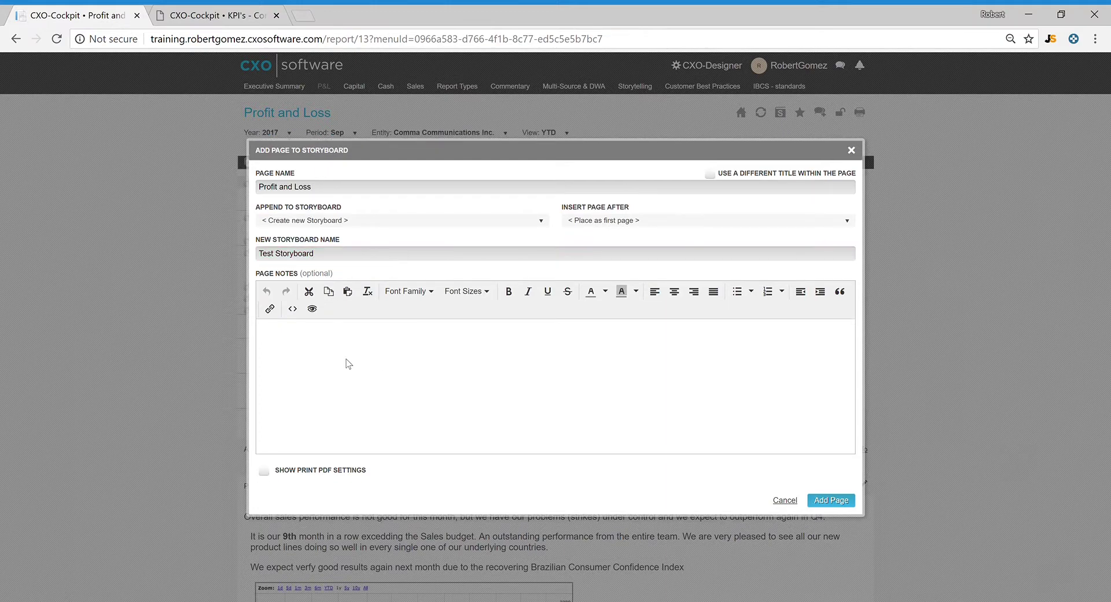
pyautogui.click(293, 472)
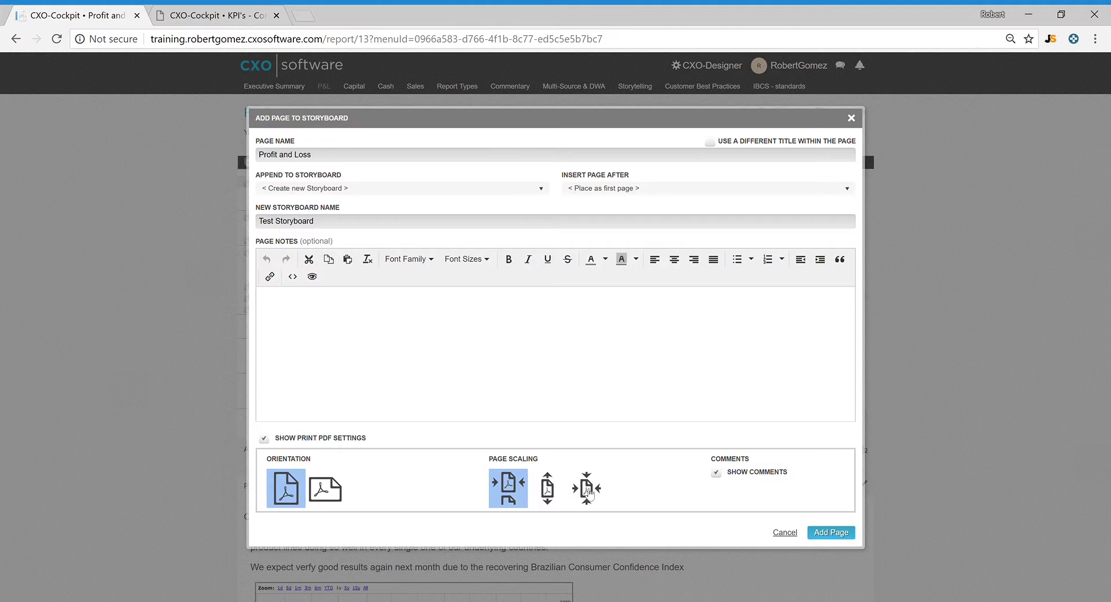
pyautogui.click(588, 492)
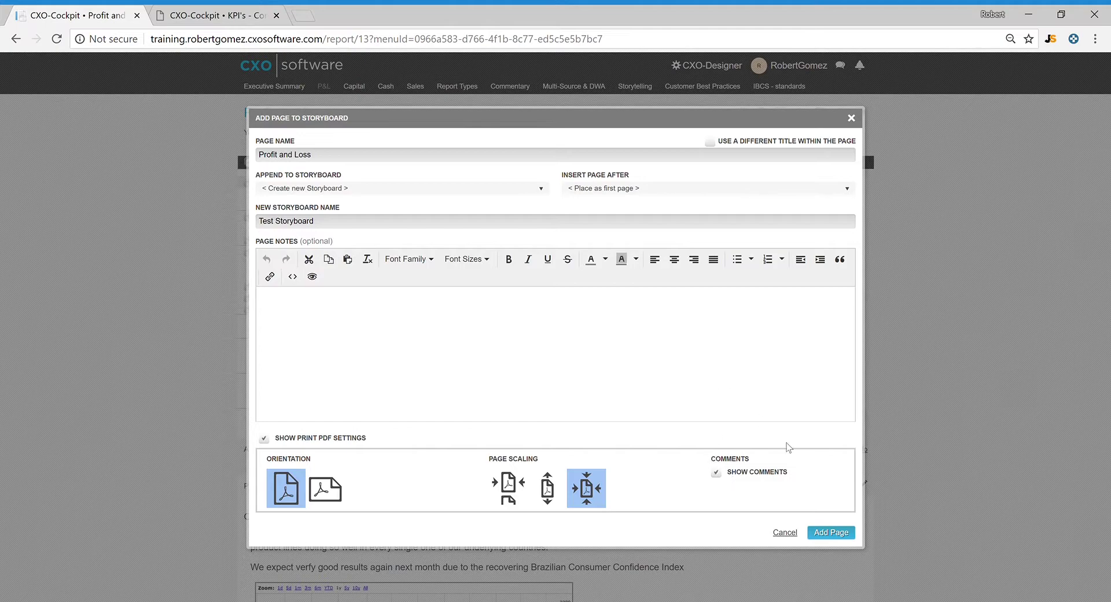
pyautogui.click(835, 533)
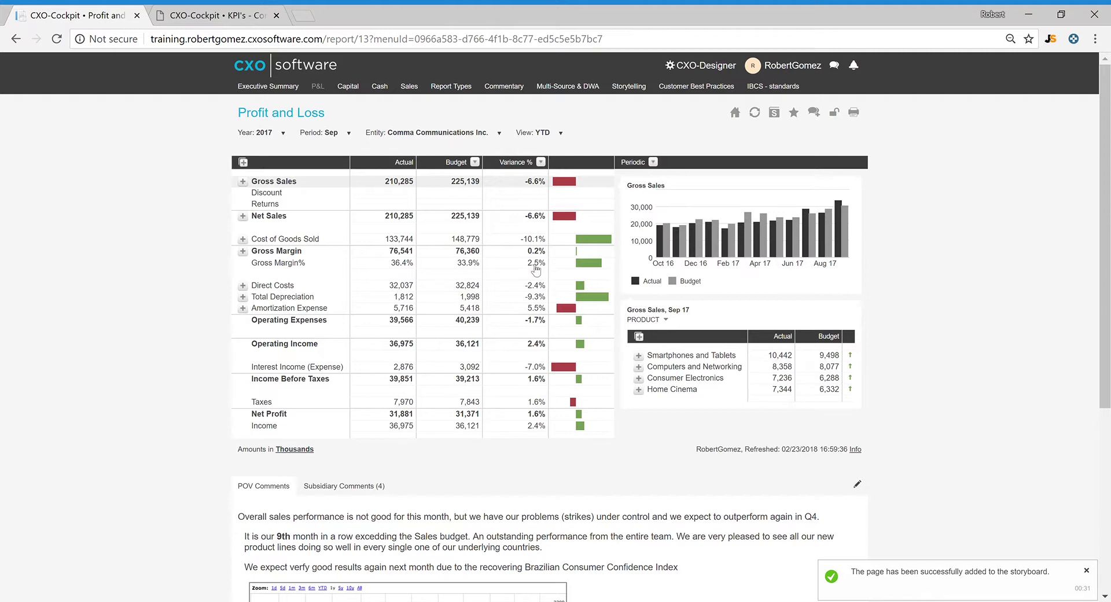
# Switch the entity to United States of America and append this Profit and Loss page to the new Test Storyboard, PDF-scaled to fit both directions
pyautogui.click(425, 138)
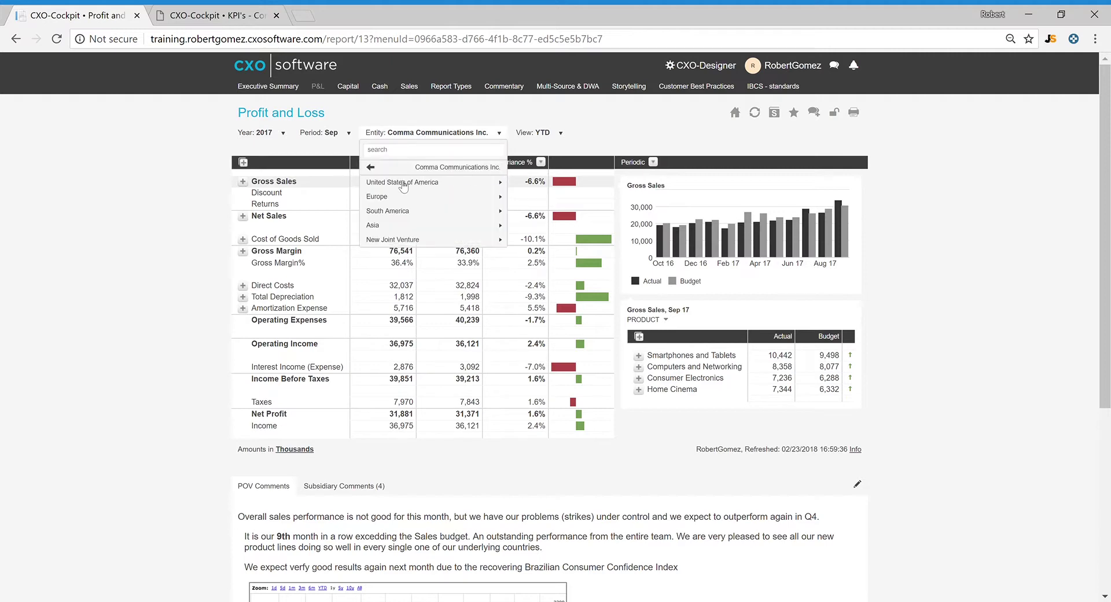
pyautogui.click(404, 183)
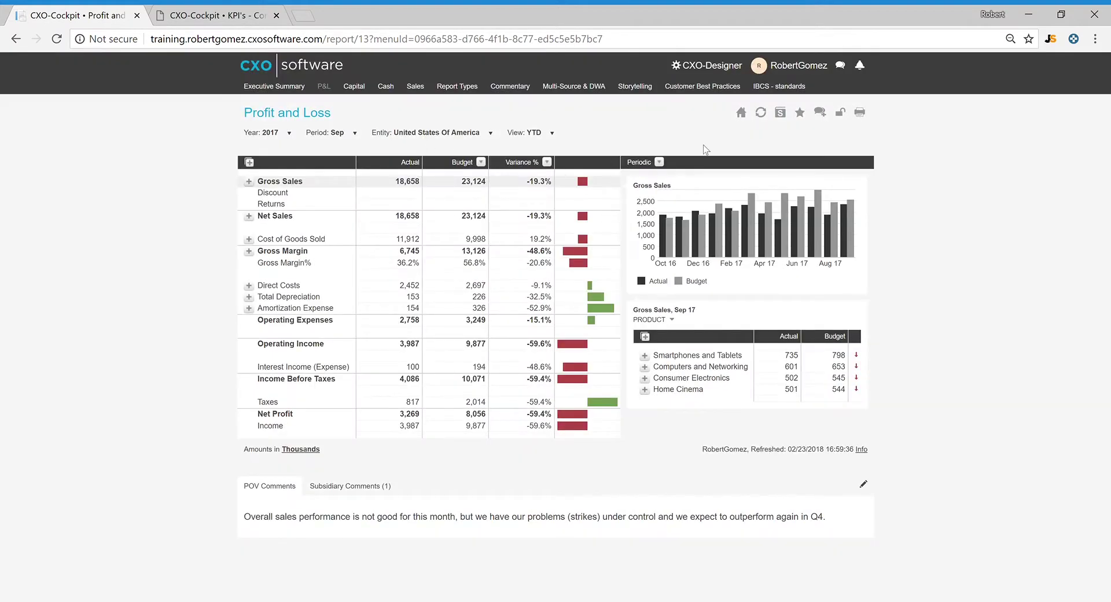
pyautogui.click(800, 112)
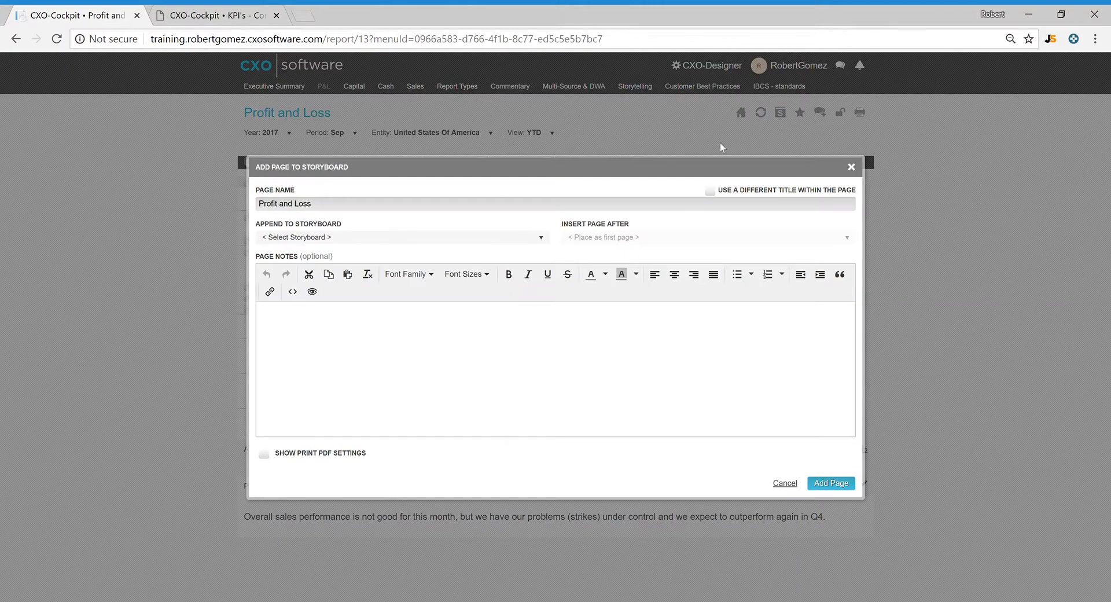
pyautogui.click(313, 238)
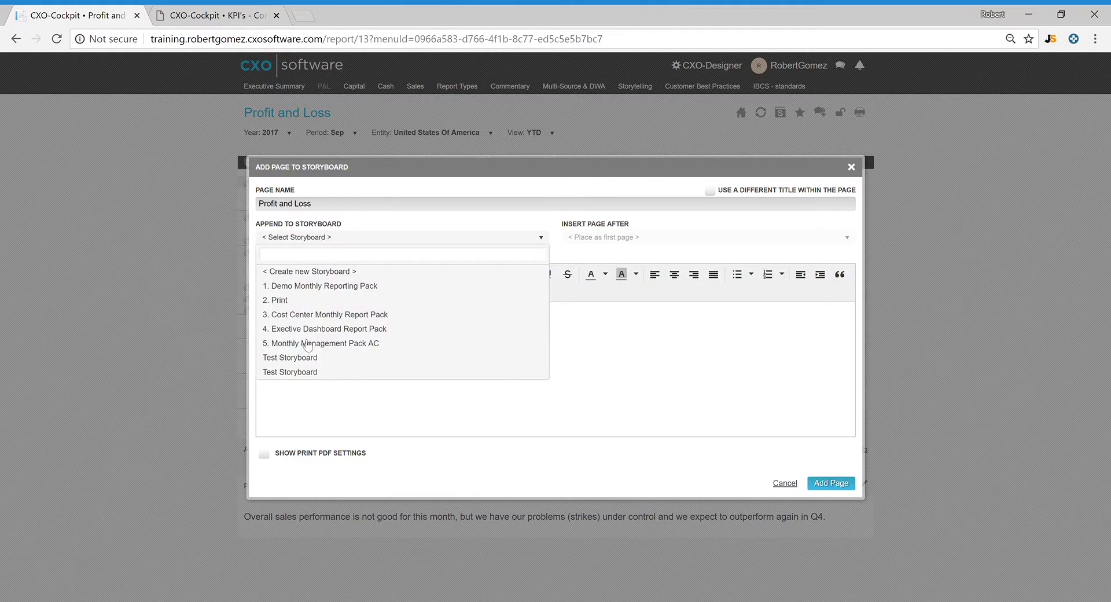
pyautogui.click(301, 372)
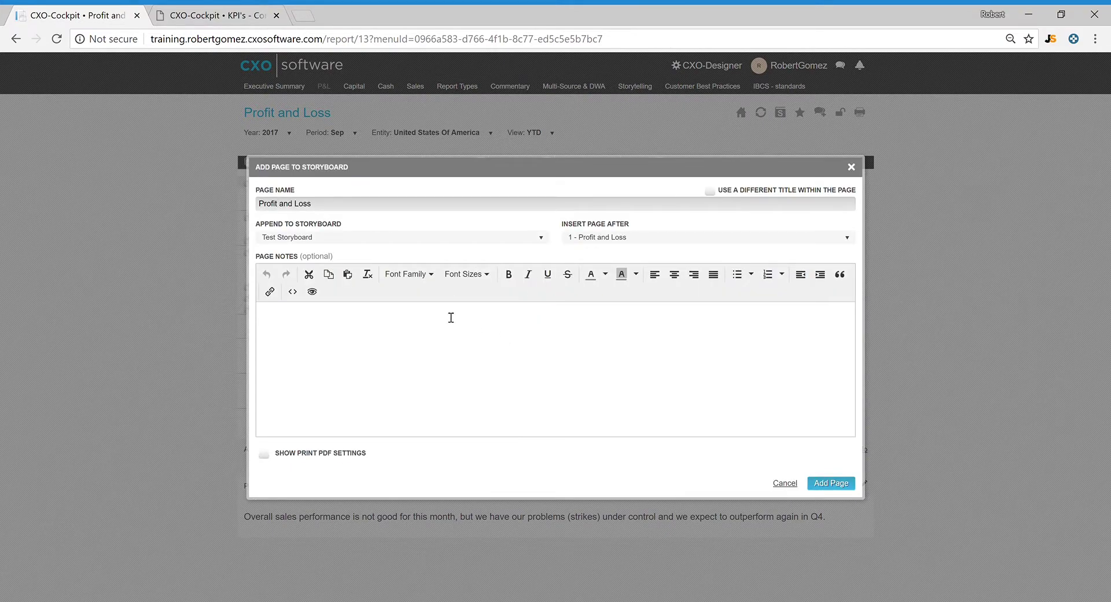
pyautogui.click(297, 455)
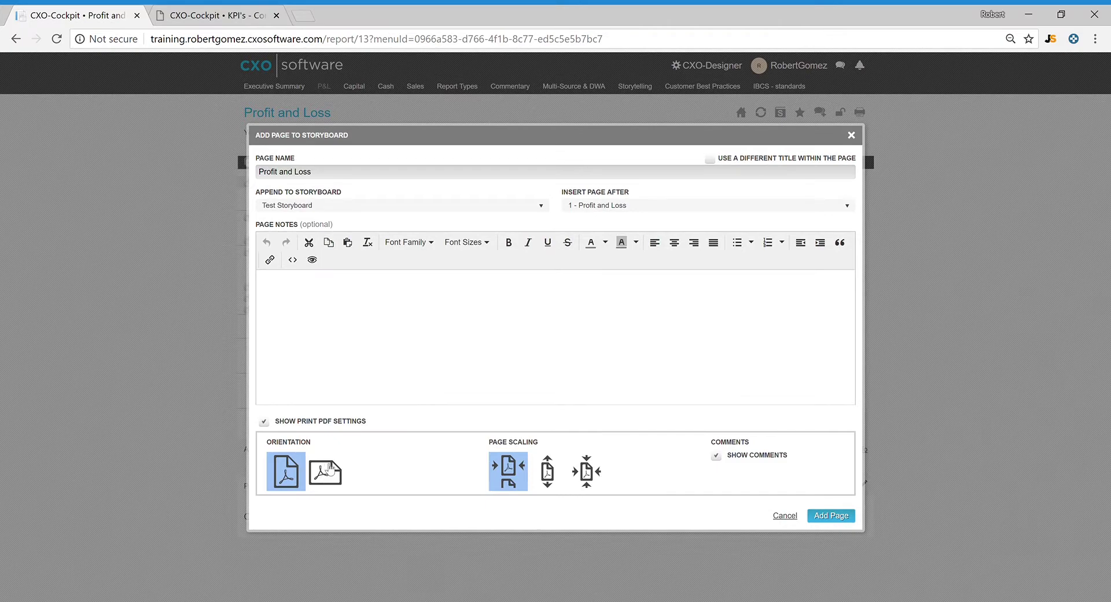
pyautogui.click(583, 472)
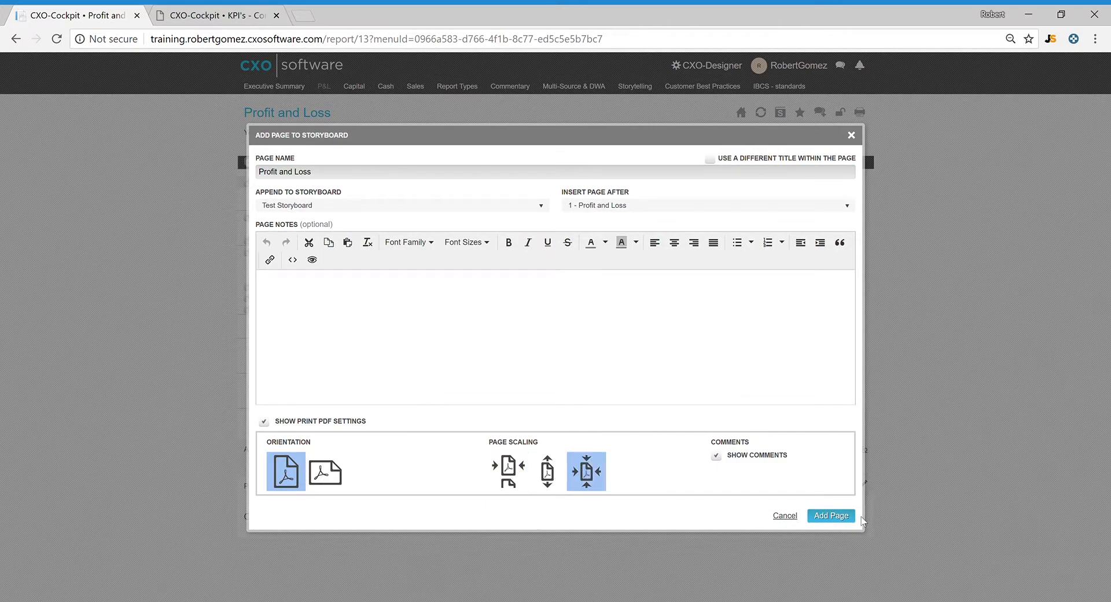
pyautogui.click(846, 517)
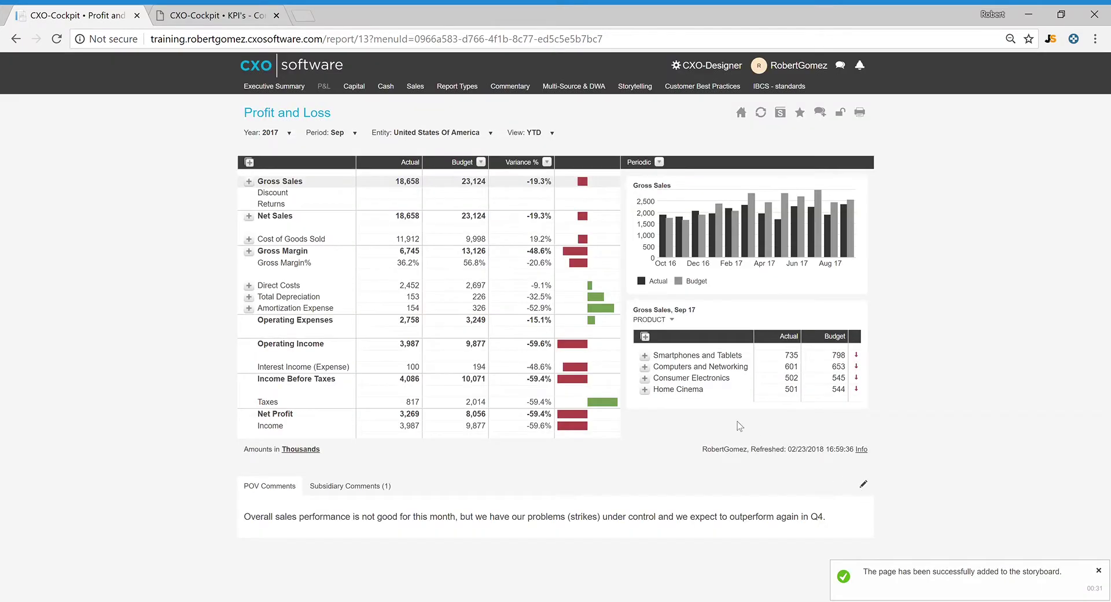
# Open the Balance Sheet - Waterfall report and set its entity to Comma Communications Inc
pyautogui.click(428, 134)
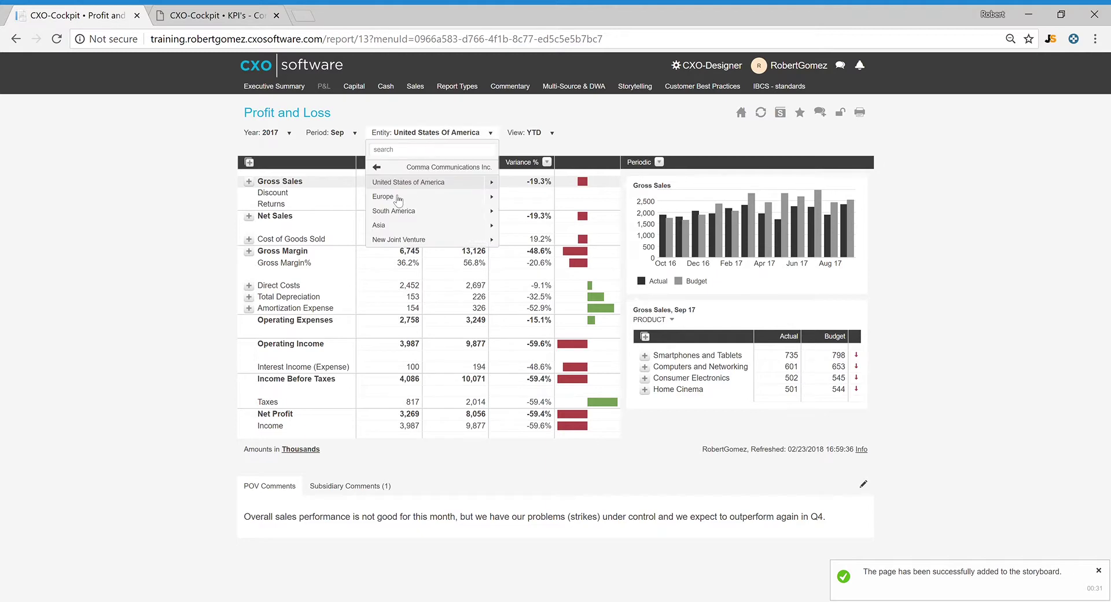
pyautogui.click(584, 139)
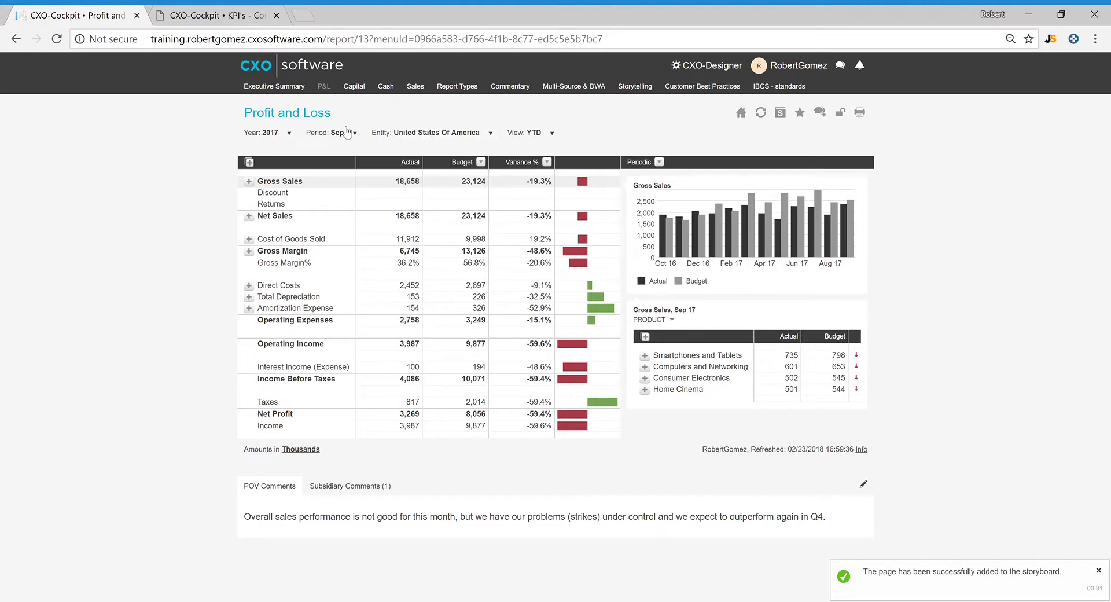
pyautogui.moveTo(356, 92)
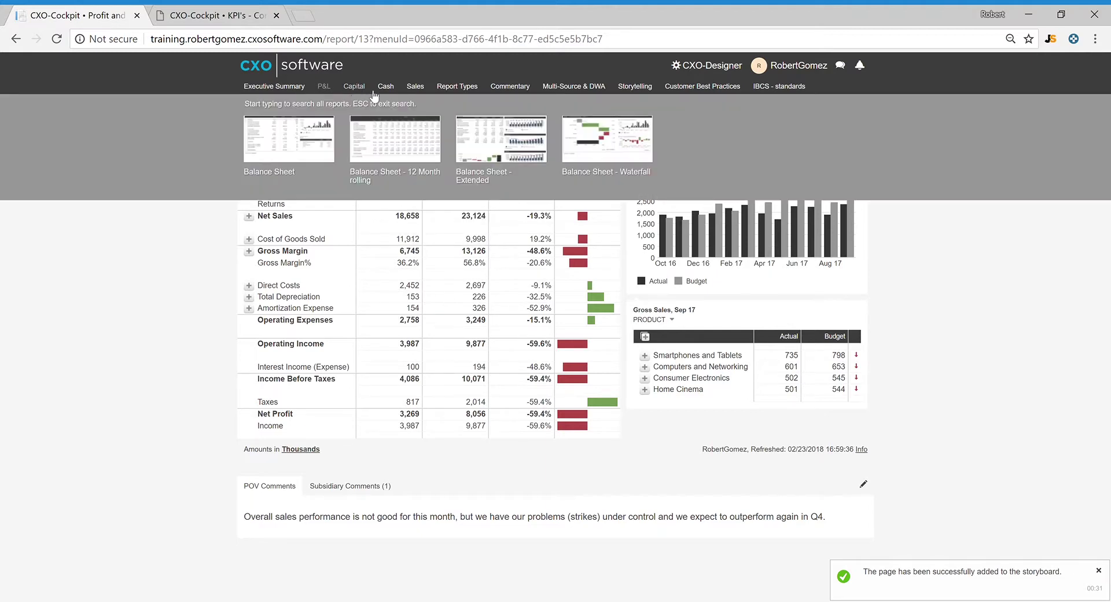
pyautogui.click(609, 133)
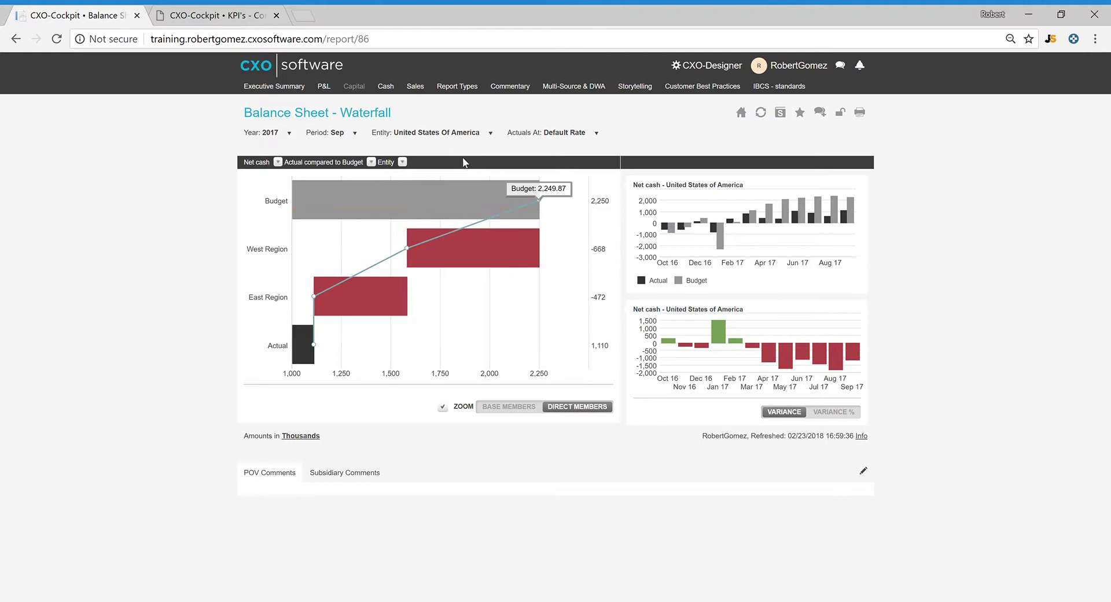
pyautogui.click(457, 134)
pyautogui.click(421, 169)
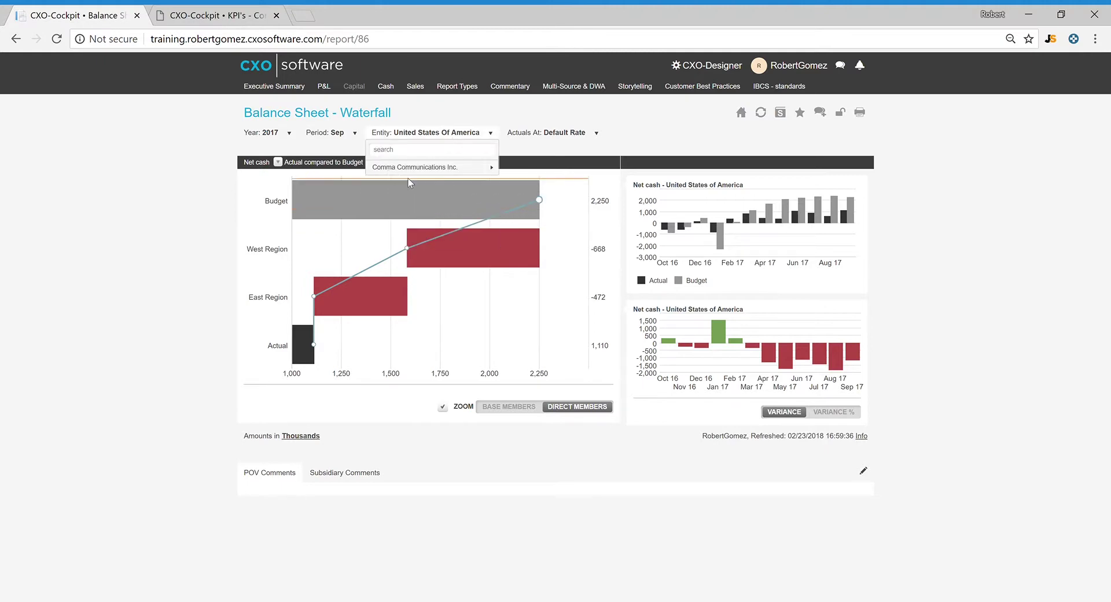
pyautogui.click(422, 167)
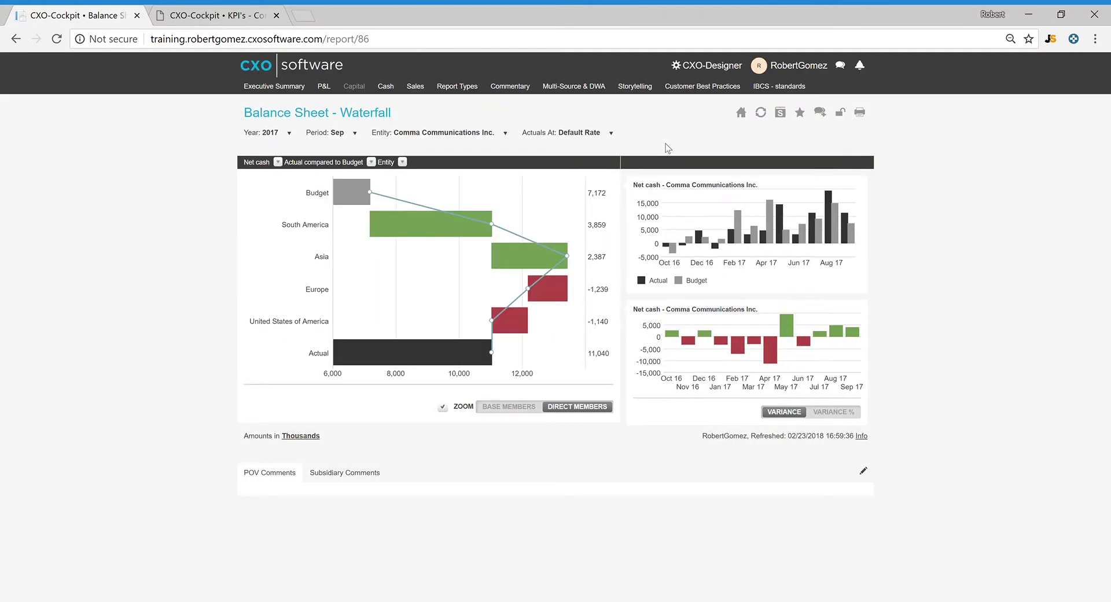
# Append the Balance Sheet - Waterfall page to the new Test Storyboard with landscape PDF orientation and scaling that fits width and height
pyautogui.click(799, 112)
pyautogui.click(327, 239)
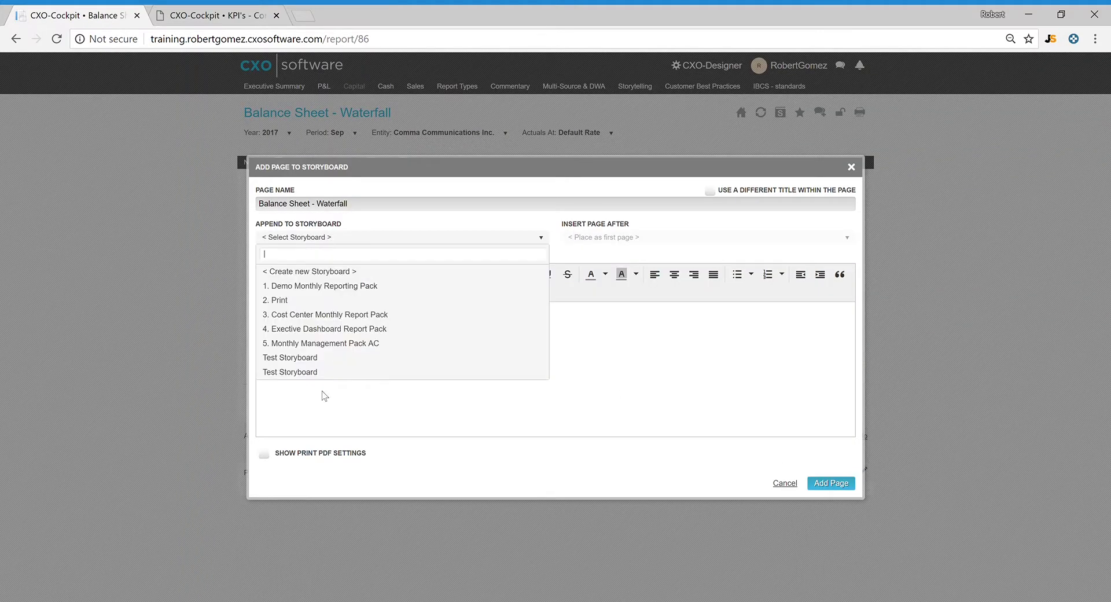
pyautogui.click(313, 372)
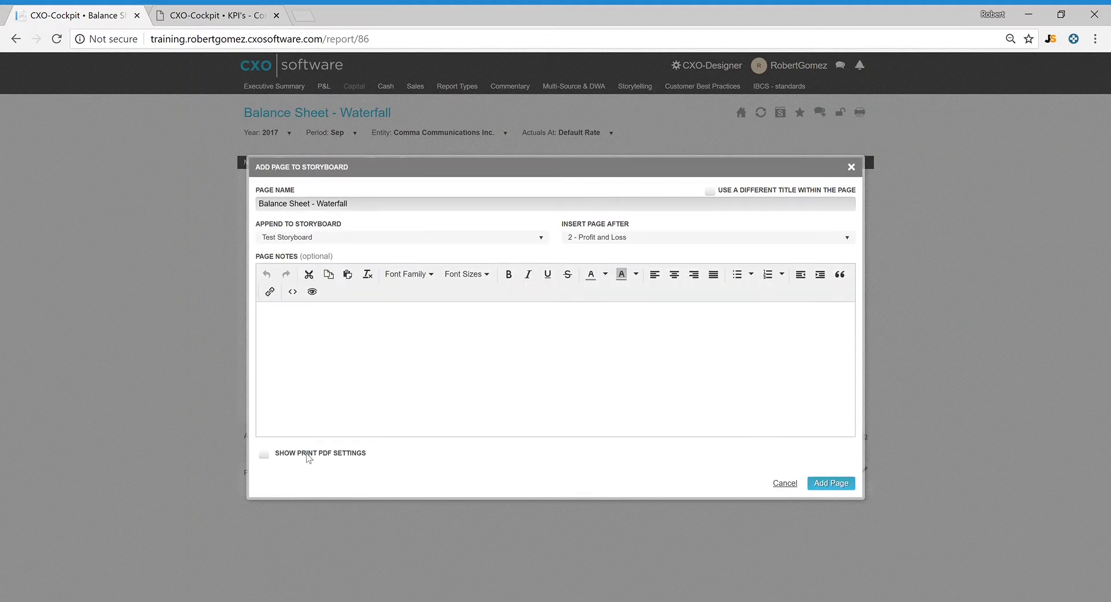
pyautogui.click(311, 455)
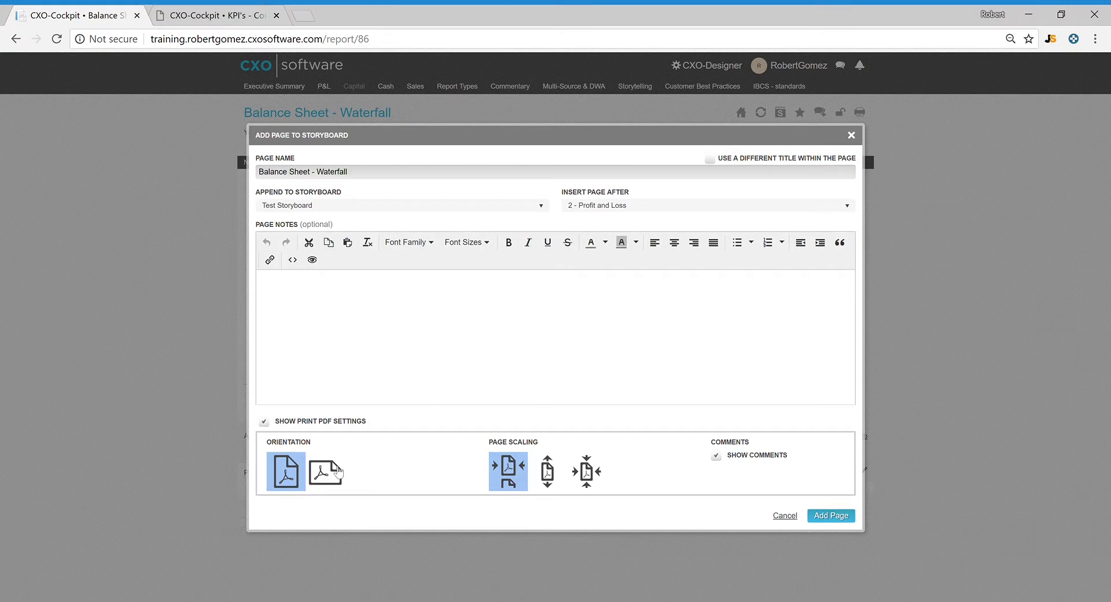
pyautogui.click(332, 476)
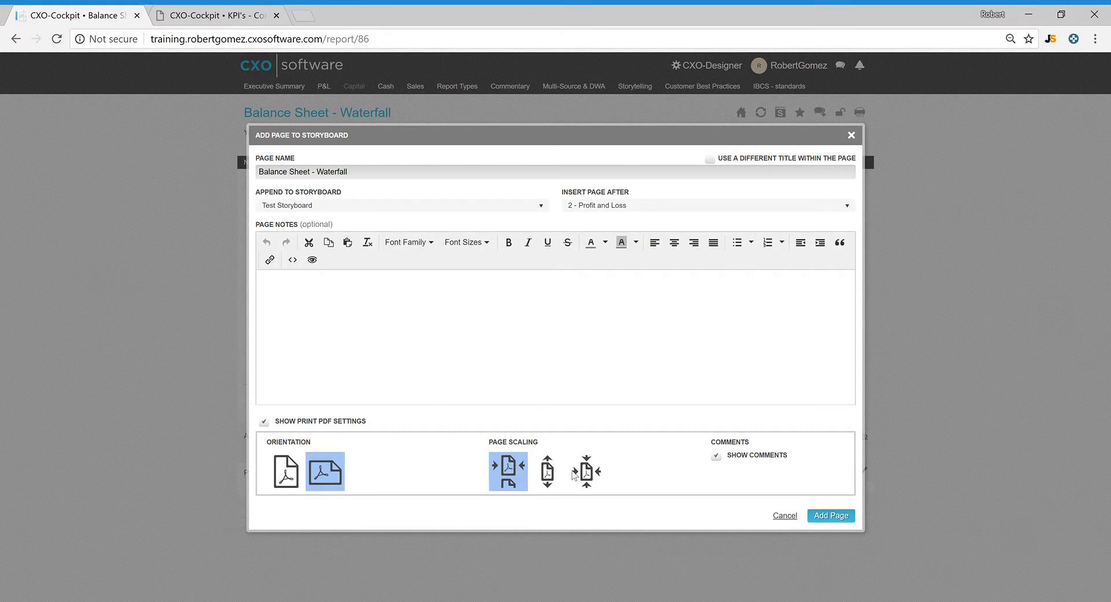
pyautogui.click(586, 472)
pyautogui.click(834, 517)
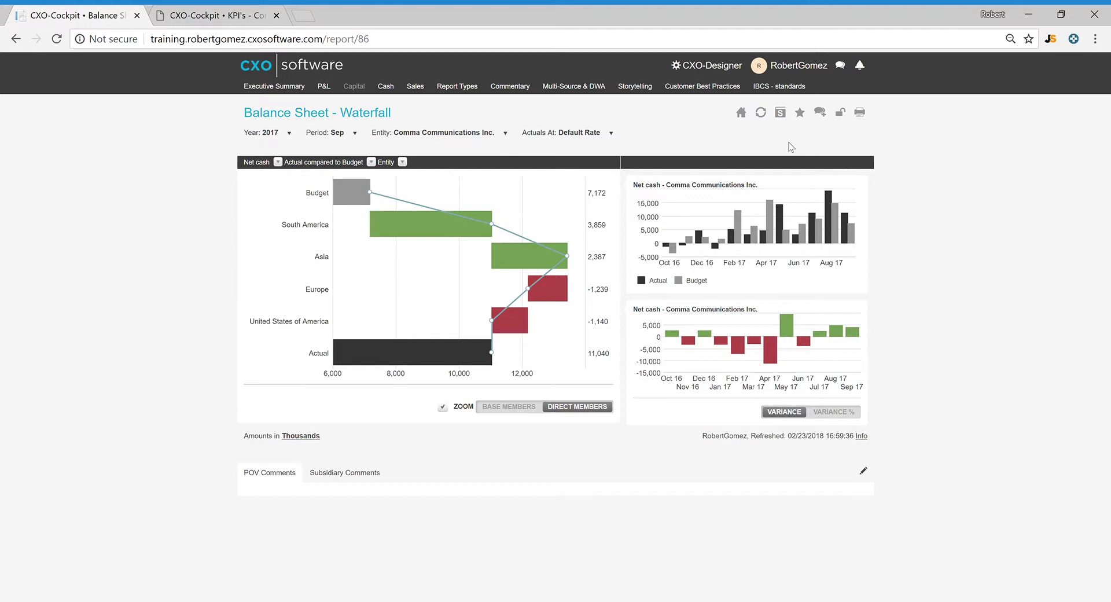
# Among the saved storyboards, view the new Test Storyboard's pages and the sharing roles of 1. Demo Monthly Reporting Pack
pyautogui.click(781, 114)
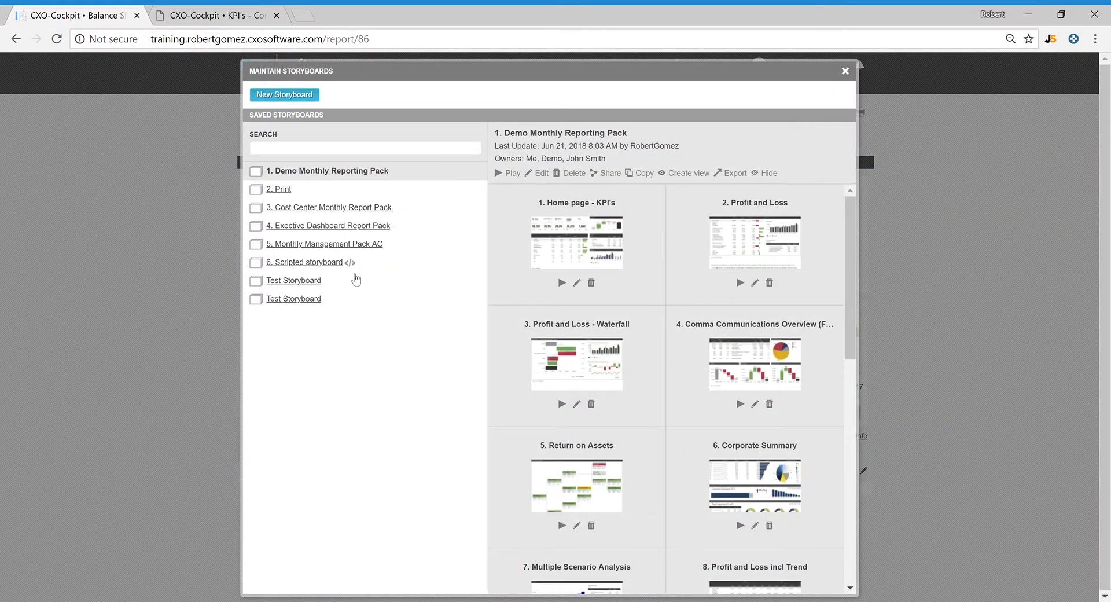
pyautogui.click(333, 300)
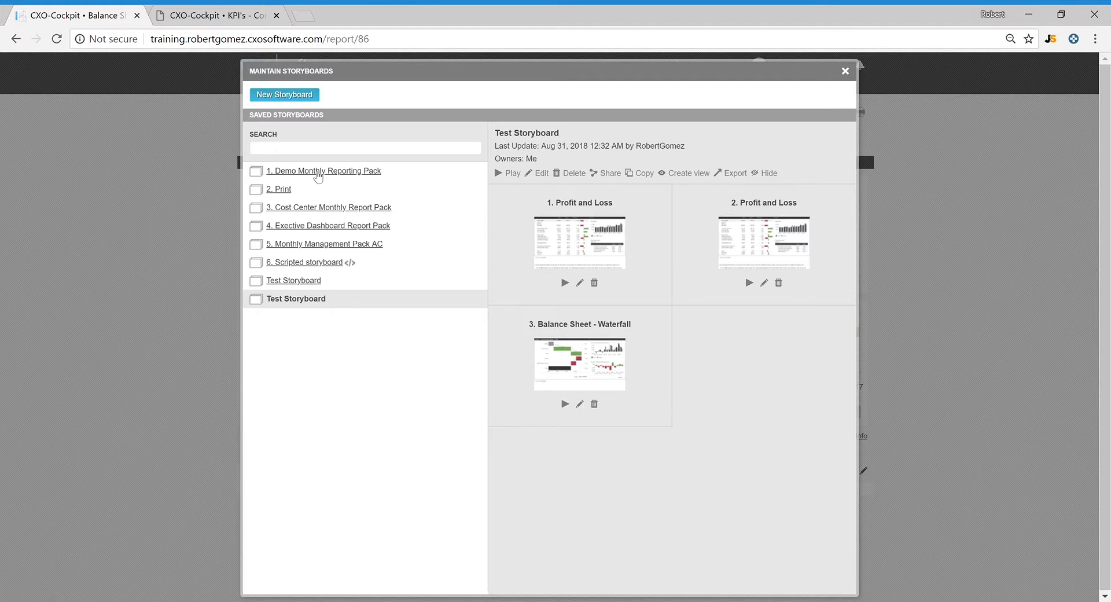
pyautogui.click(319, 172)
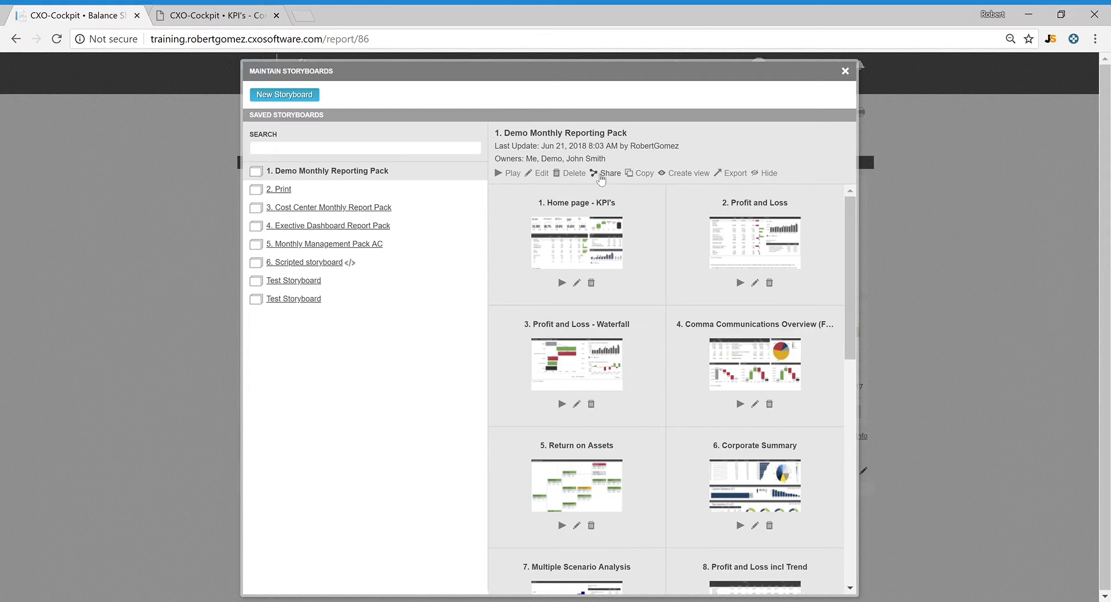
pyautogui.click(601, 177)
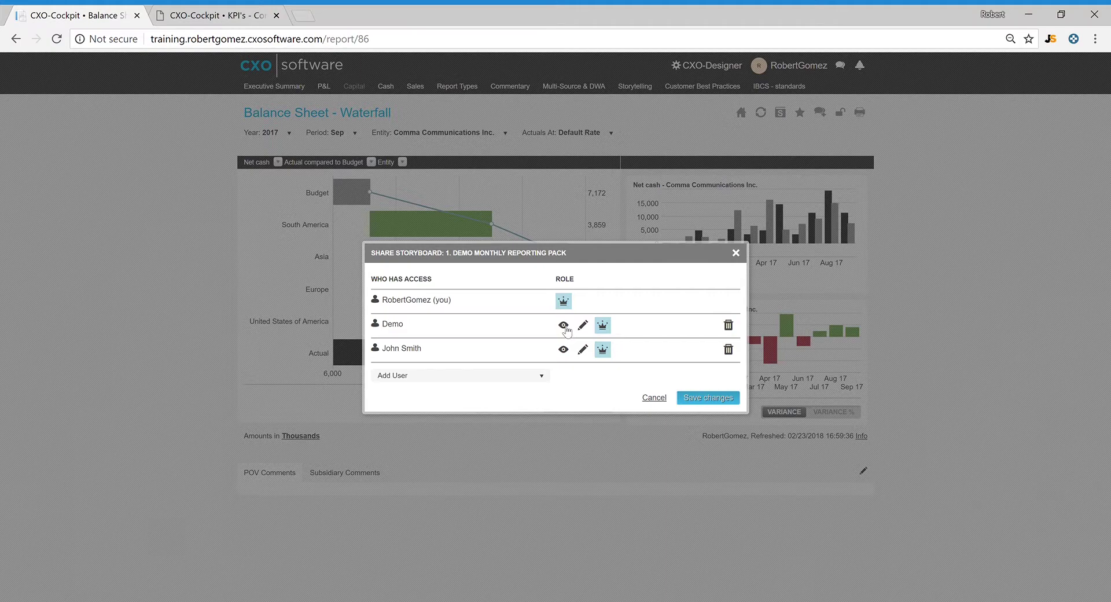
pyautogui.click(653, 398)
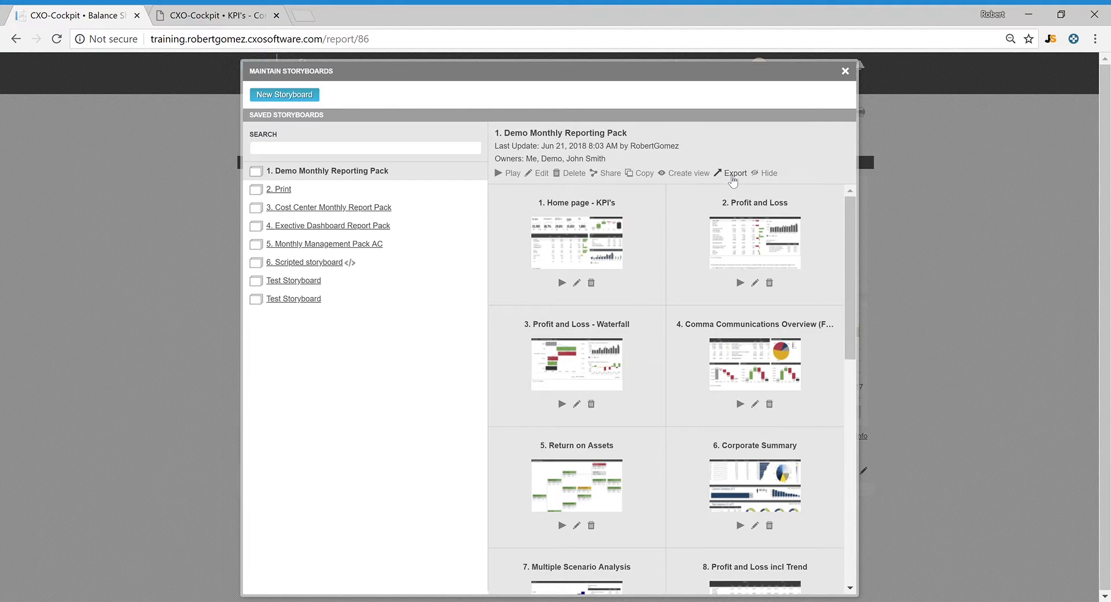
# Export the 1. Demo Monthly Reporting Pack storyboard as a PDF with page numbers, keeping the year fixed to 2017 and the period to Sep
pyautogui.click(733, 176)
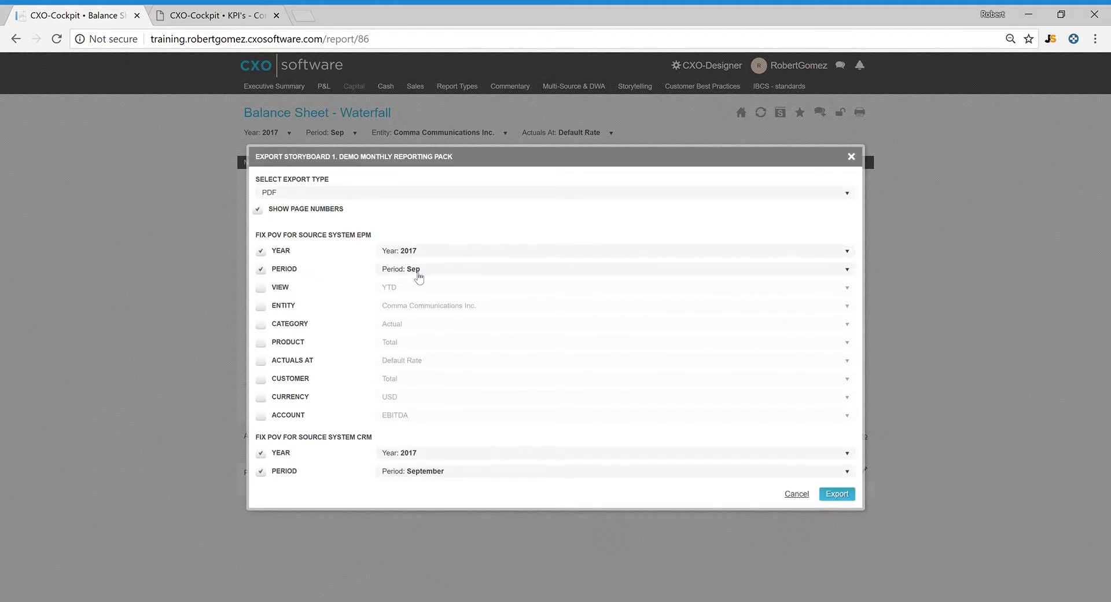
pyautogui.click(416, 273)
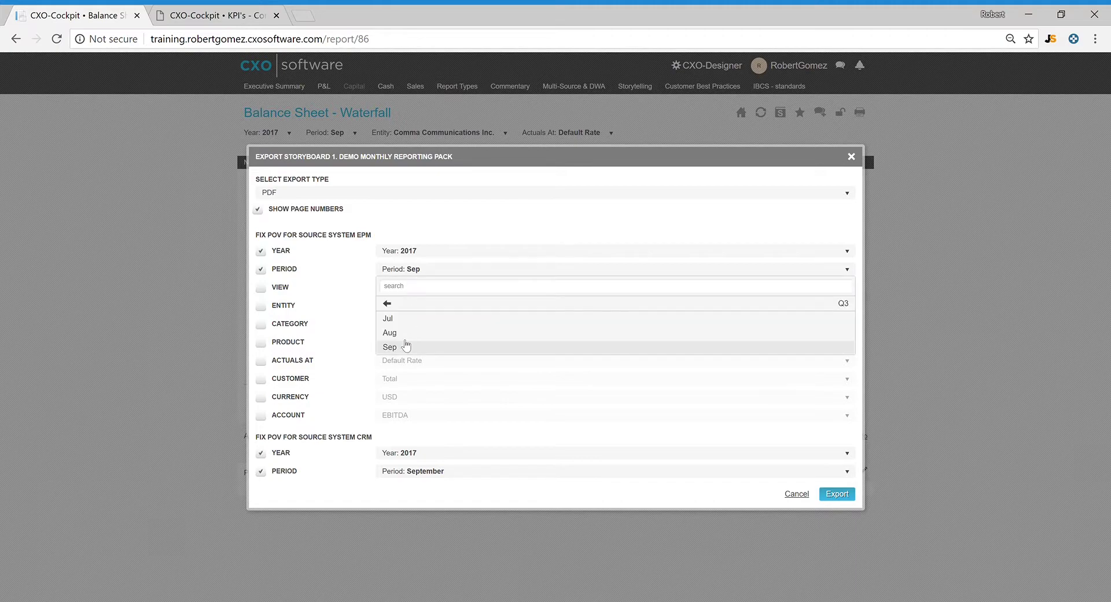
pyautogui.click(457, 223)
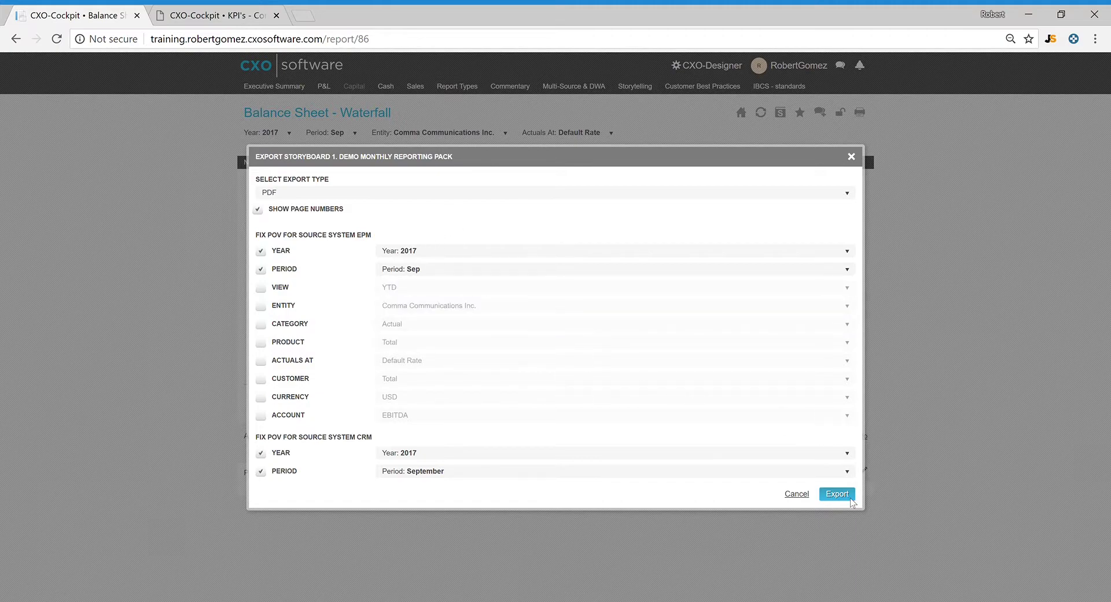
pyautogui.click(347, 194)
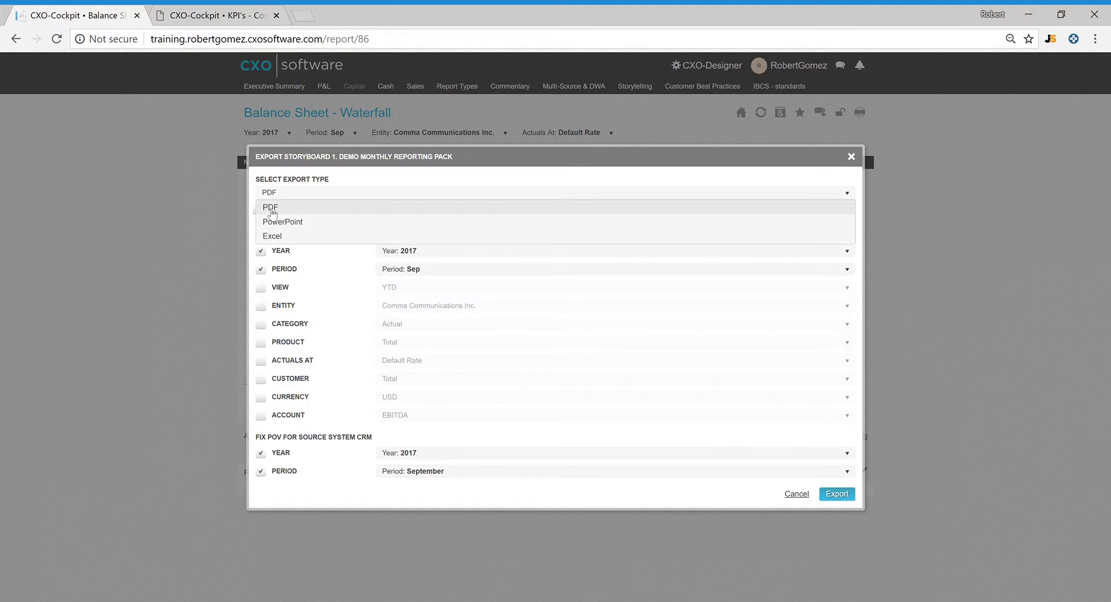
pyautogui.click(567, 207)
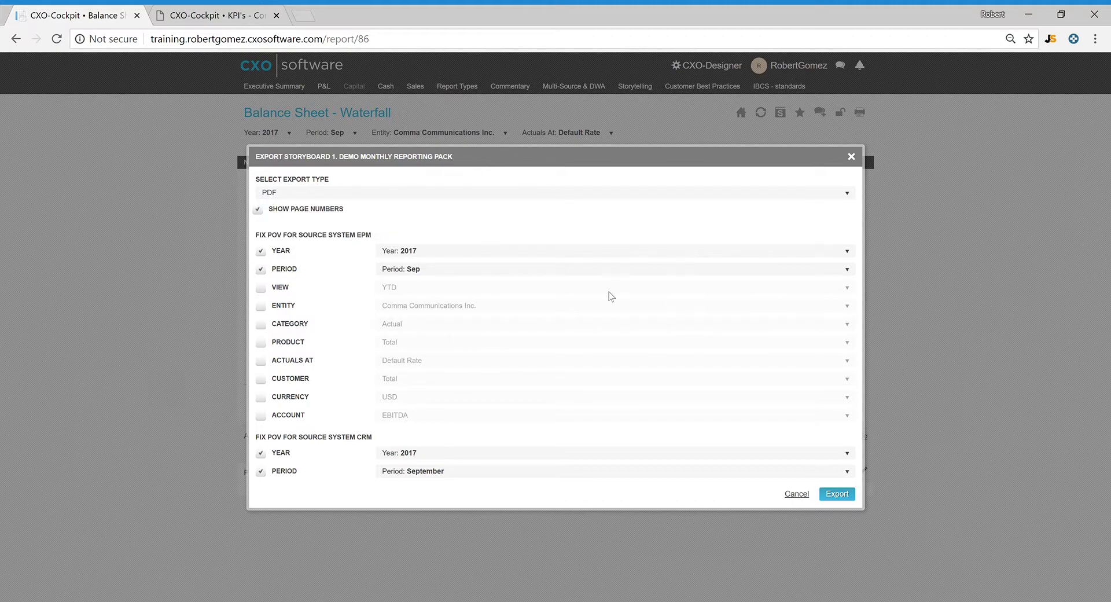
pyautogui.click(837, 494)
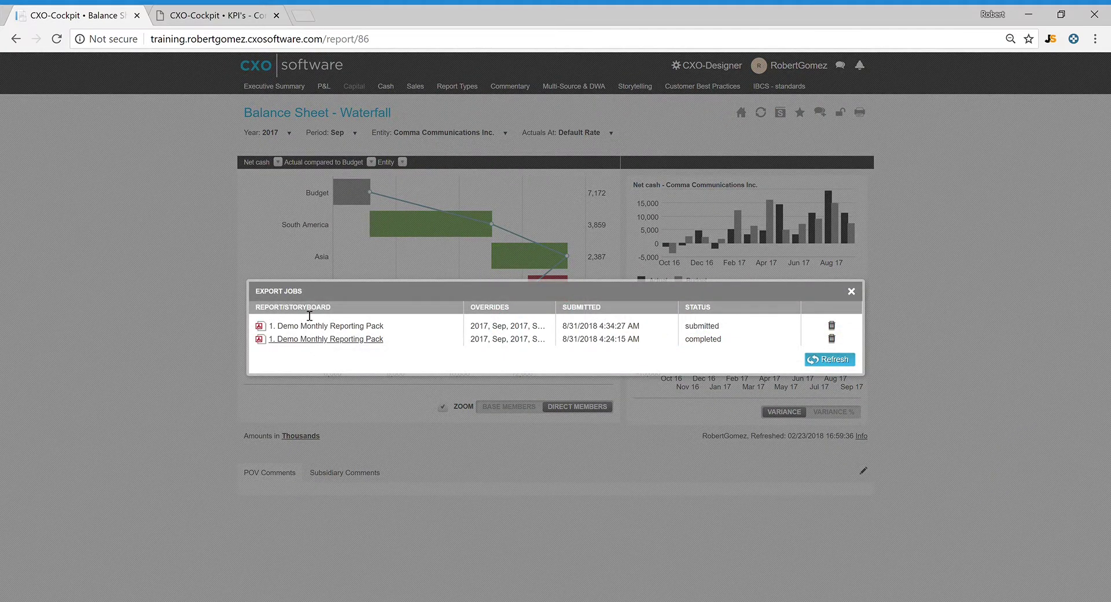
# Check the new export job's status and look through the first pages of the completed 1. Demo Monthly Reporting Pack PDF
pyautogui.moveTo(684, 327); pyautogui.dragTo(757, 330)
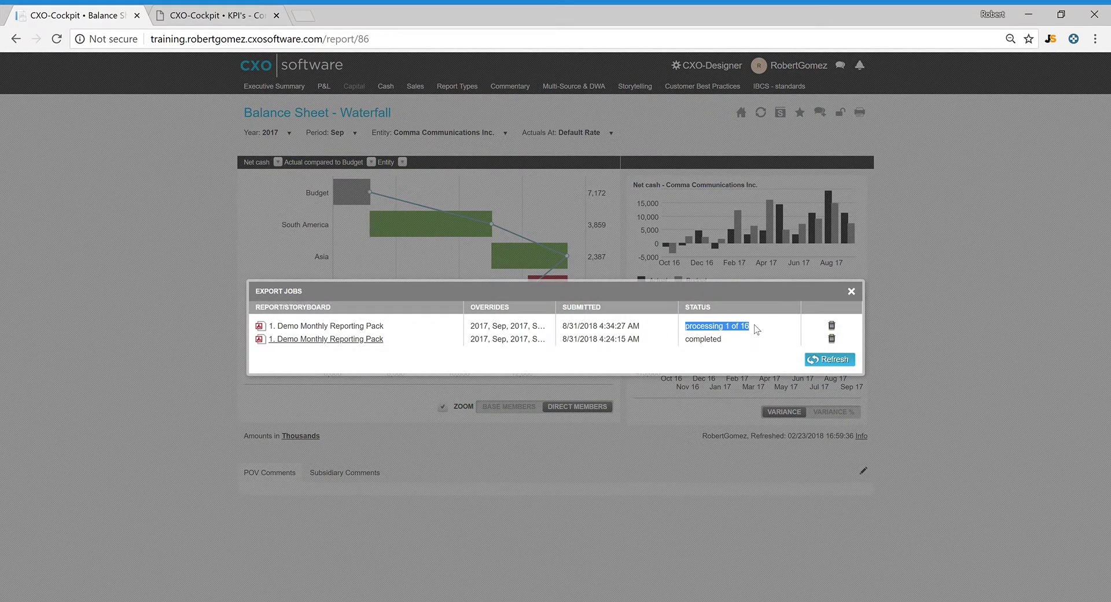
pyautogui.click(757, 329)
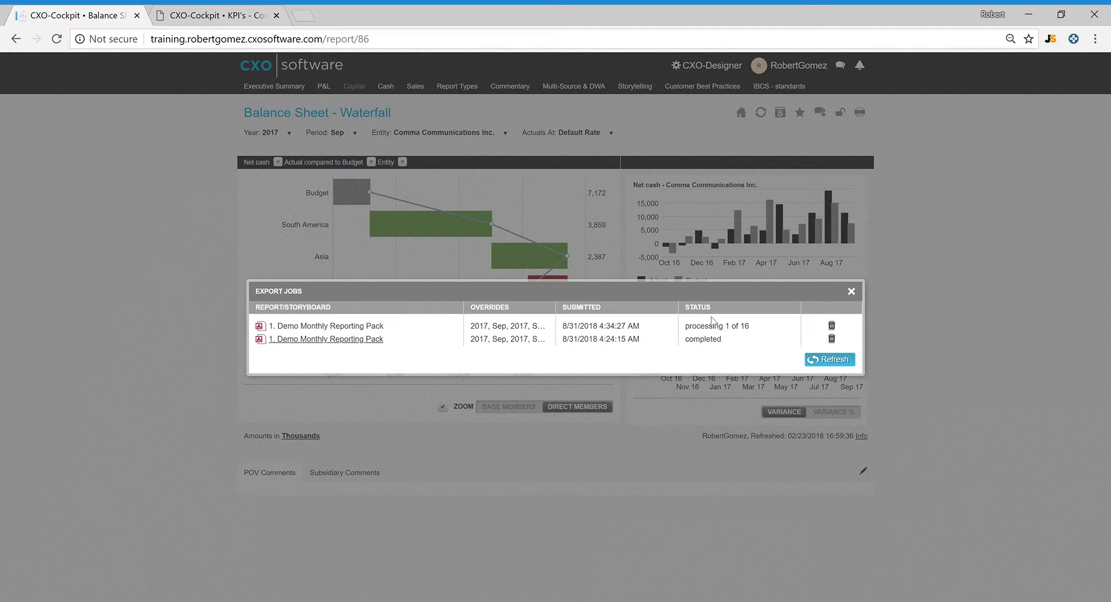
pyautogui.click(336, 343)
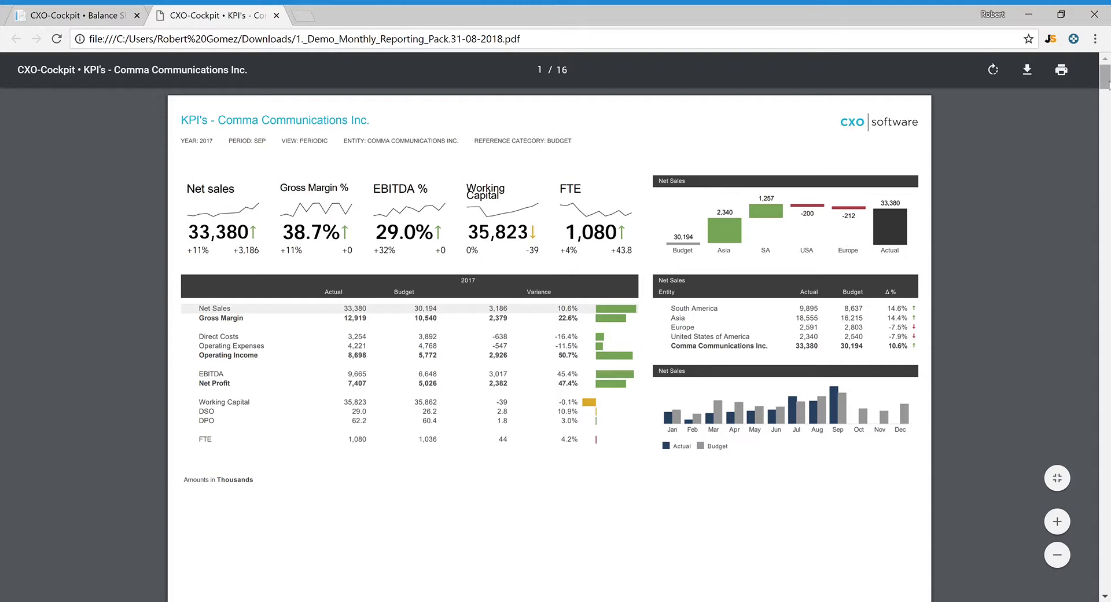
pyautogui.moveTo(1106, 75); pyautogui.dragTo(1107, 134)
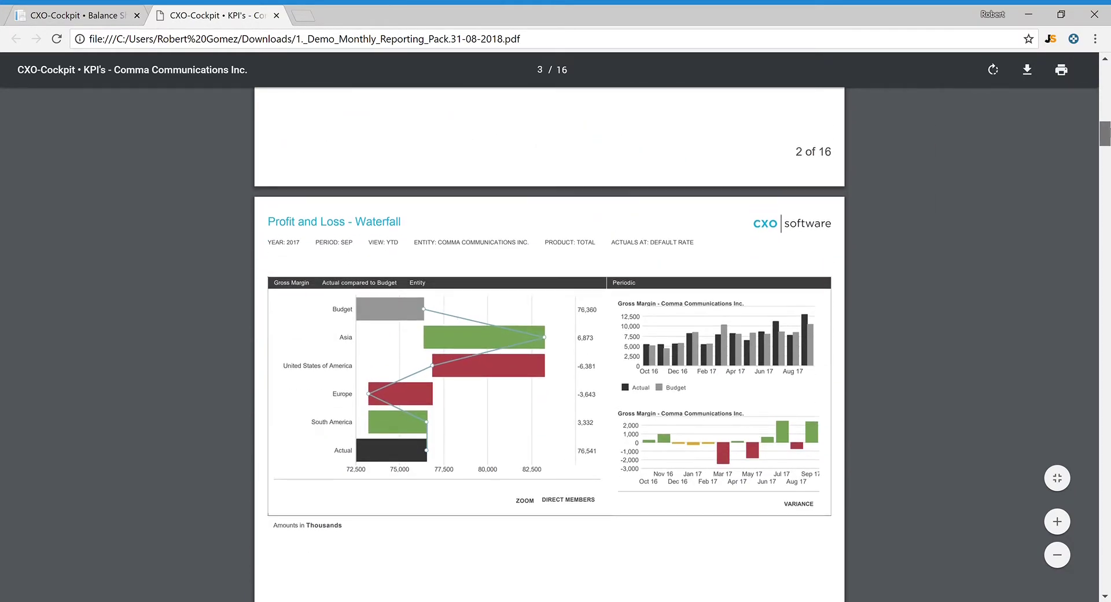
pyautogui.click(79, 16)
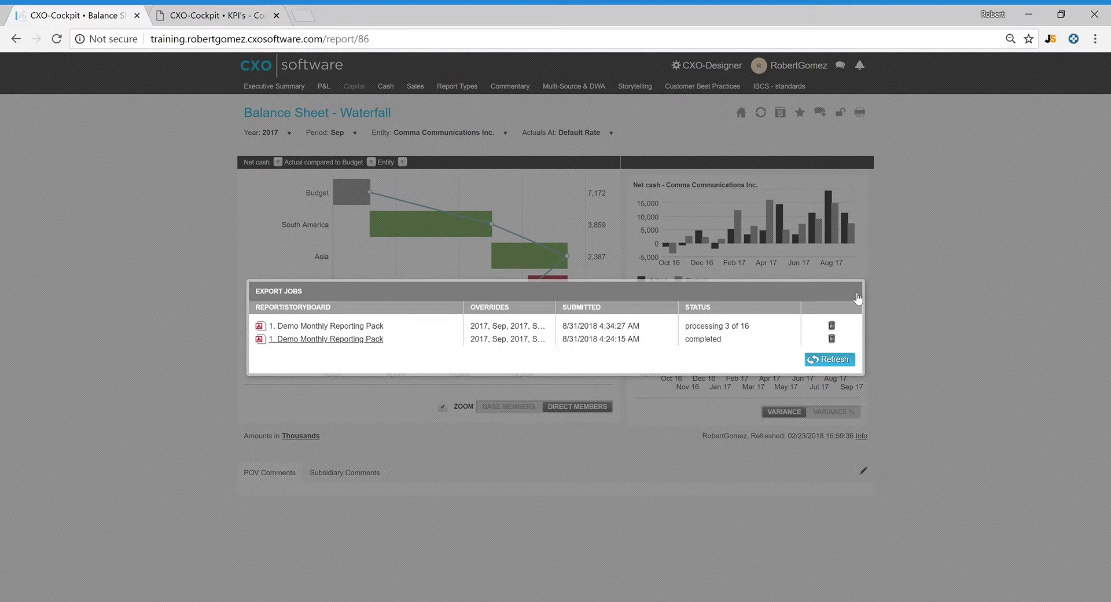
pyautogui.click(859, 297)
# Play 1. Demo Monthly Reporting Pack from the Home page - KPI's to Profit and Loss - Waterfall and view its print options
pyautogui.click(778, 117)
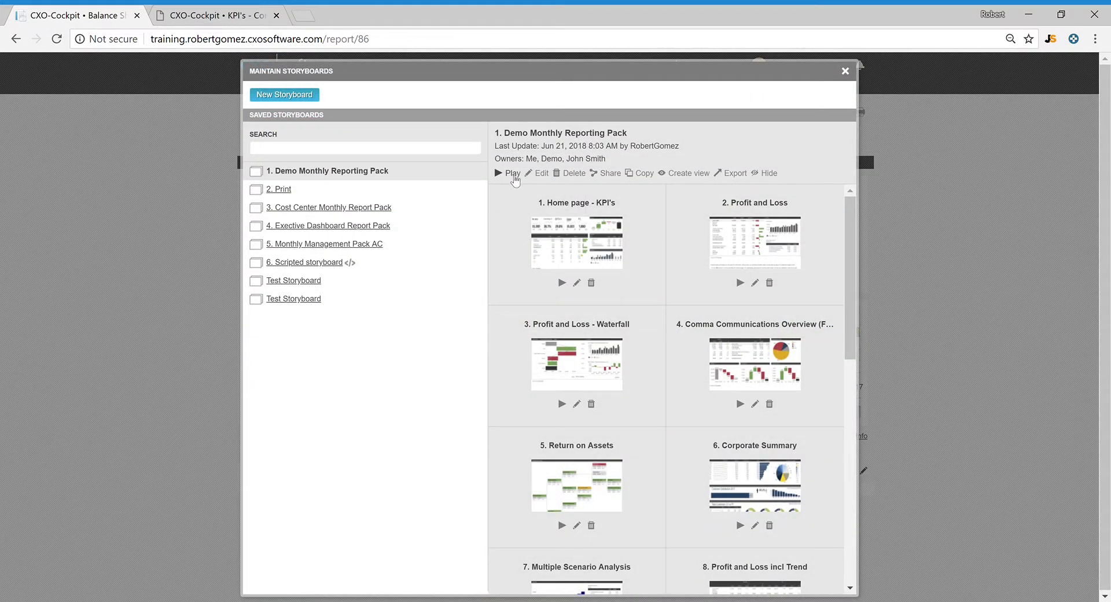
pyautogui.click(513, 173)
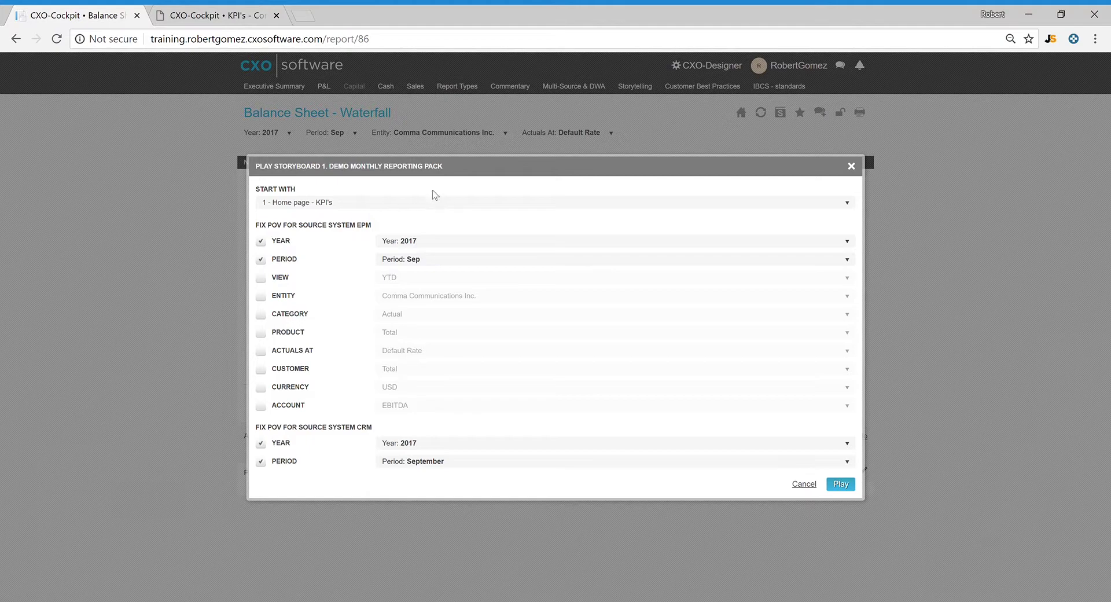
pyautogui.click(841, 485)
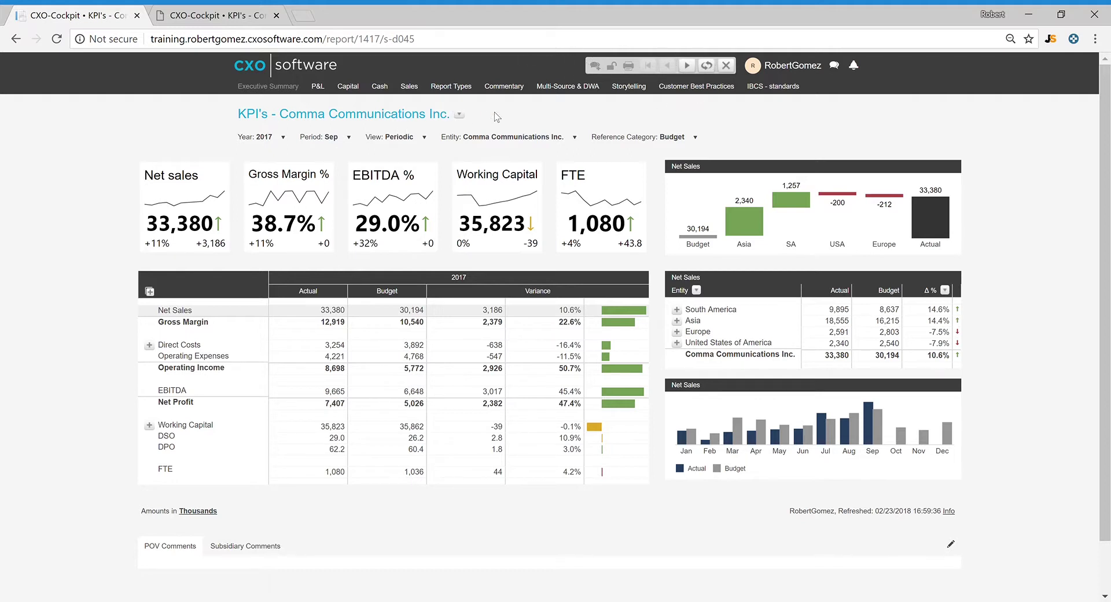
pyautogui.click(688, 66)
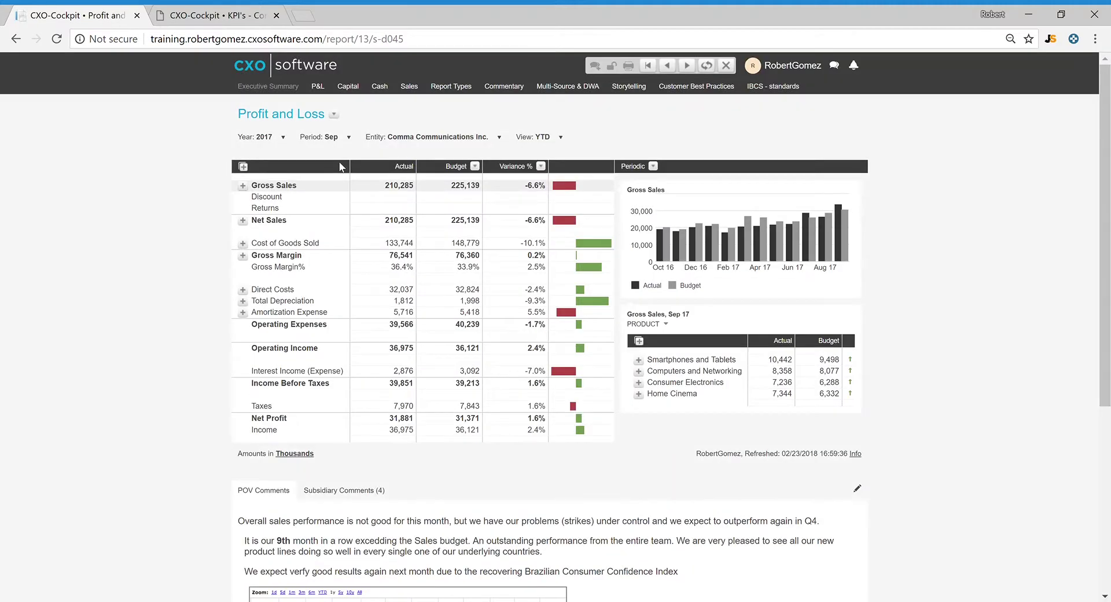
pyautogui.click(687, 67)
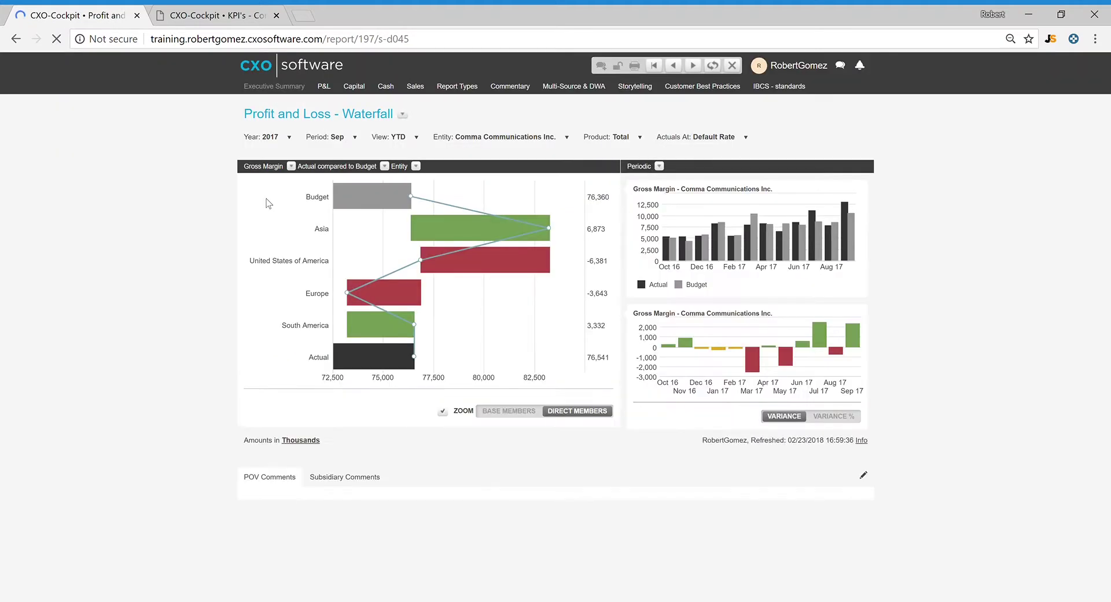
pyautogui.click(639, 69)
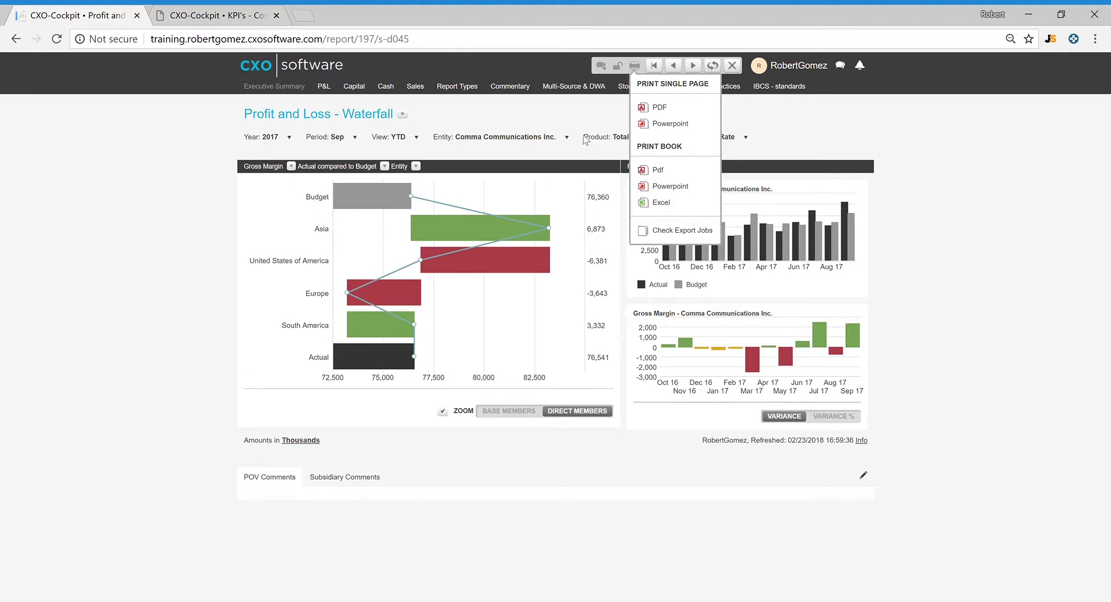
pyautogui.click(767, 151)
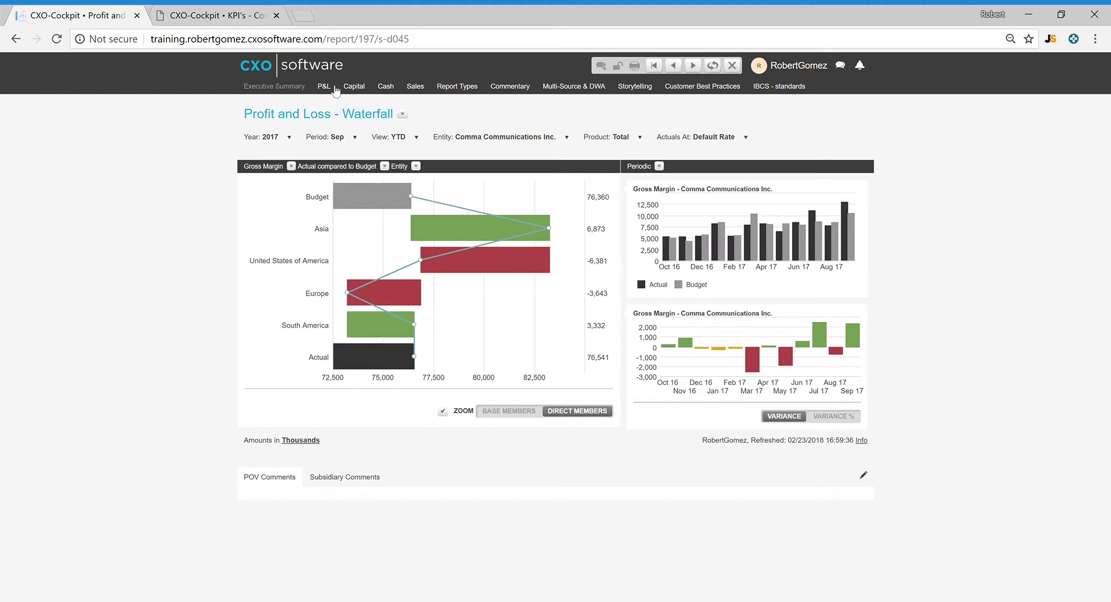
# Leave the playing storyboard for the Multiple Bar & Line Charts report type and return by resetting the storyboard
pyautogui.click(455, 87)
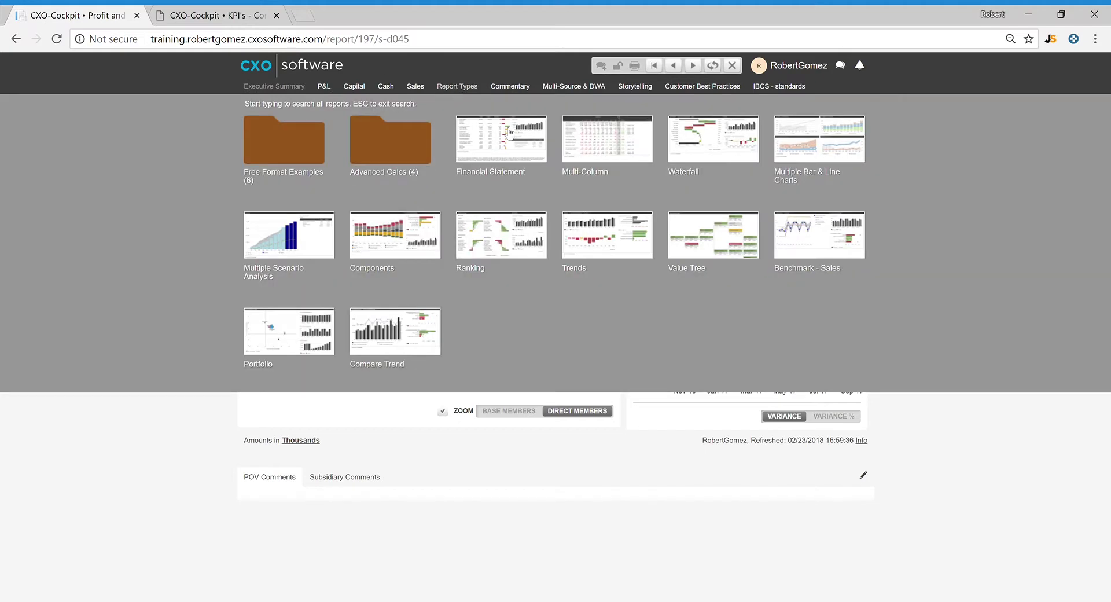
pyautogui.click(829, 144)
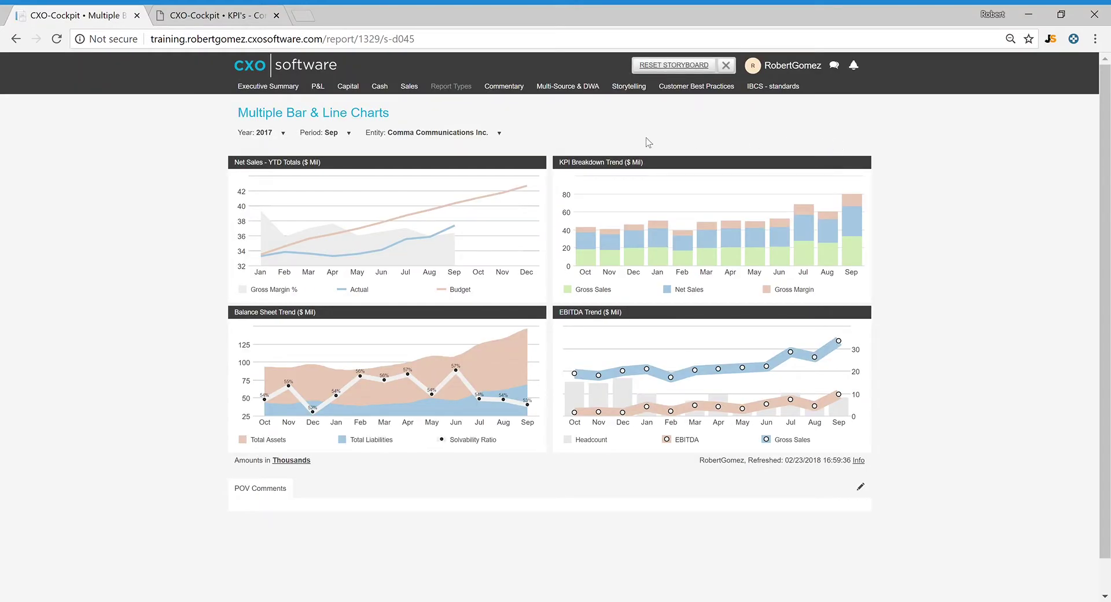
pyautogui.click(662, 66)
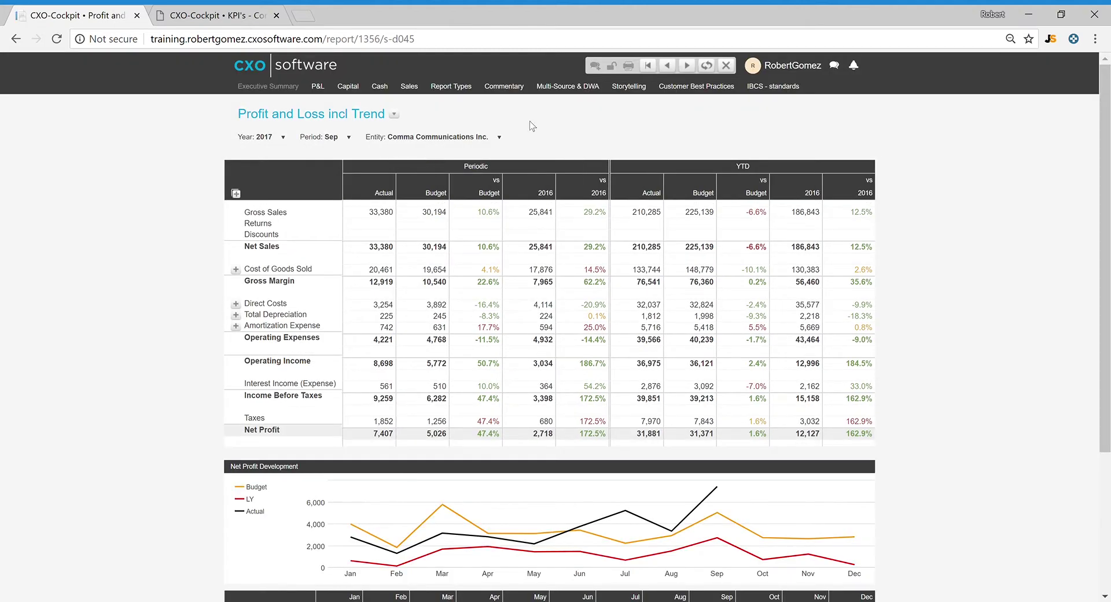
# End the storyboard playback and close the saved storyboards overview to return to the KPI's home report
pyautogui.click(733, 68)
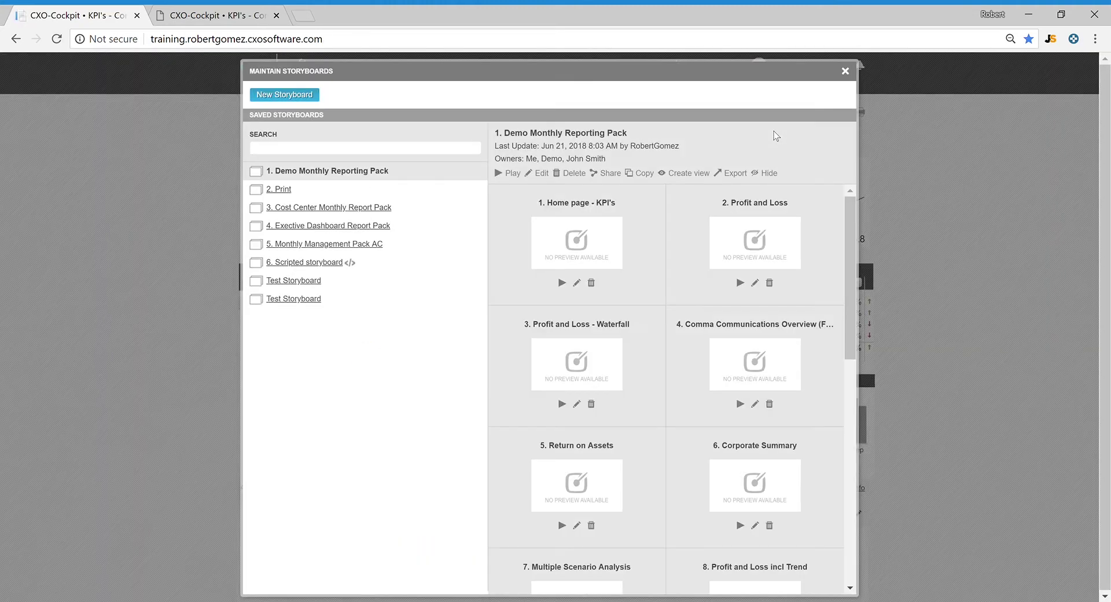
pyautogui.click(848, 73)
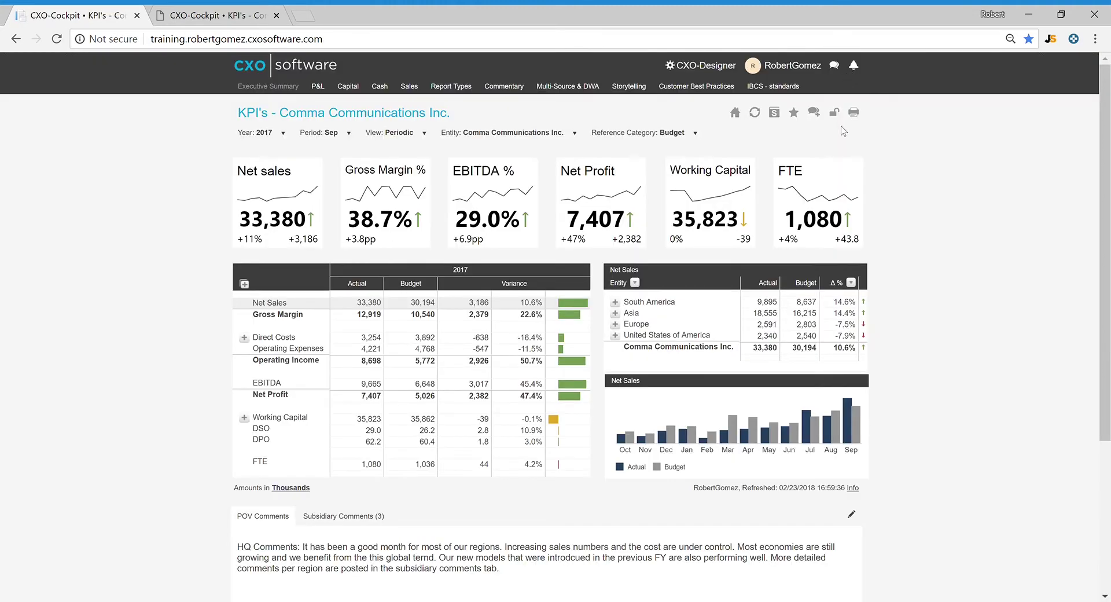